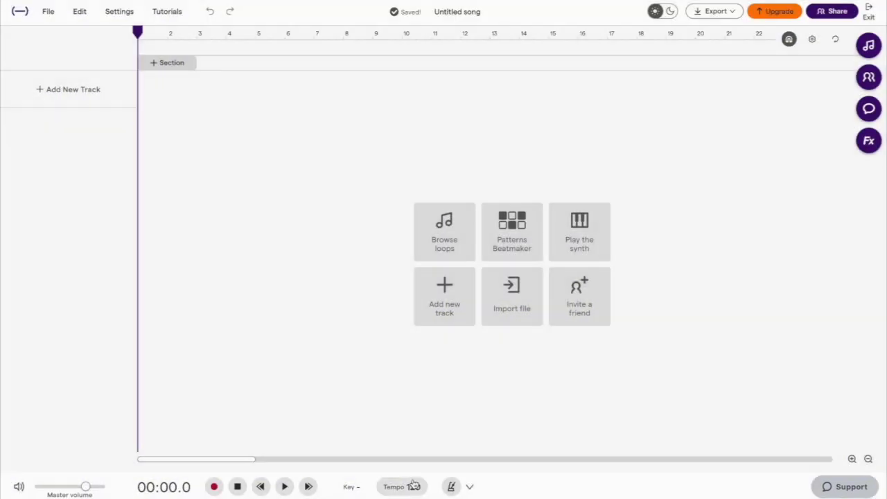
Step: Set the song tempo to 55 BPM
{"action": "left_click", "coordinate": [413, 486]}
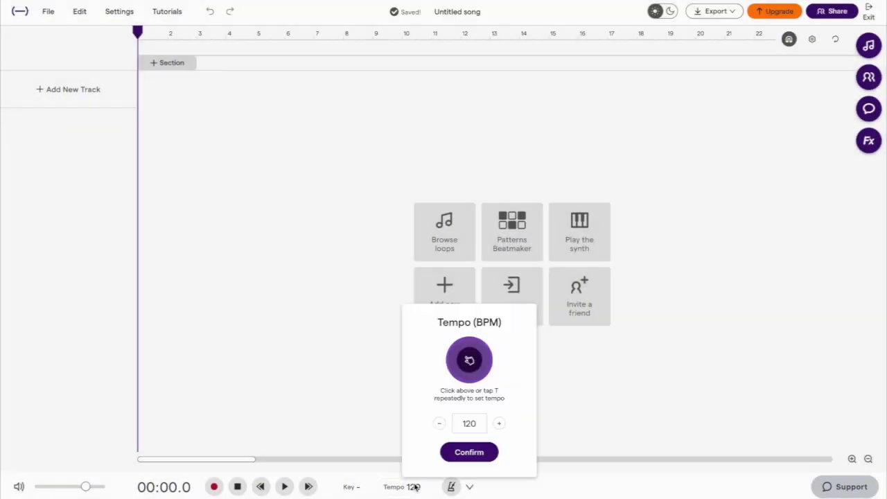
{"action": "double_click", "coordinate": [469, 423]}
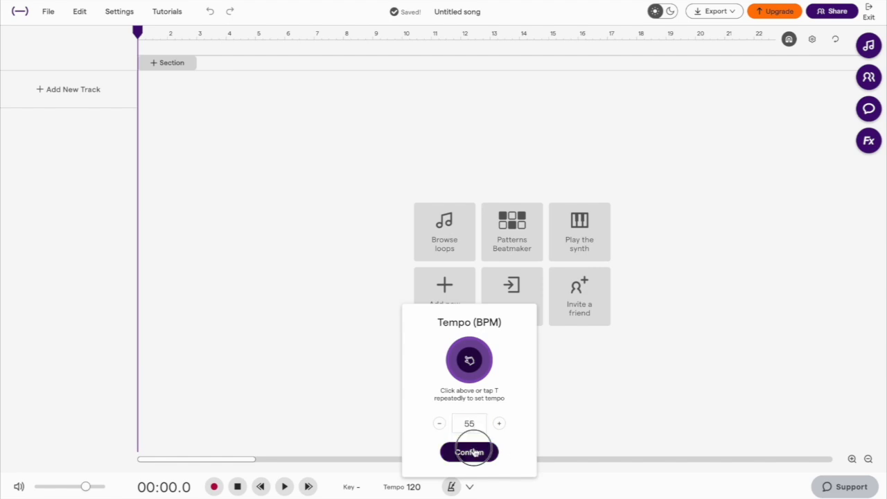
{"action": "left_click", "coordinate": [474, 452]}
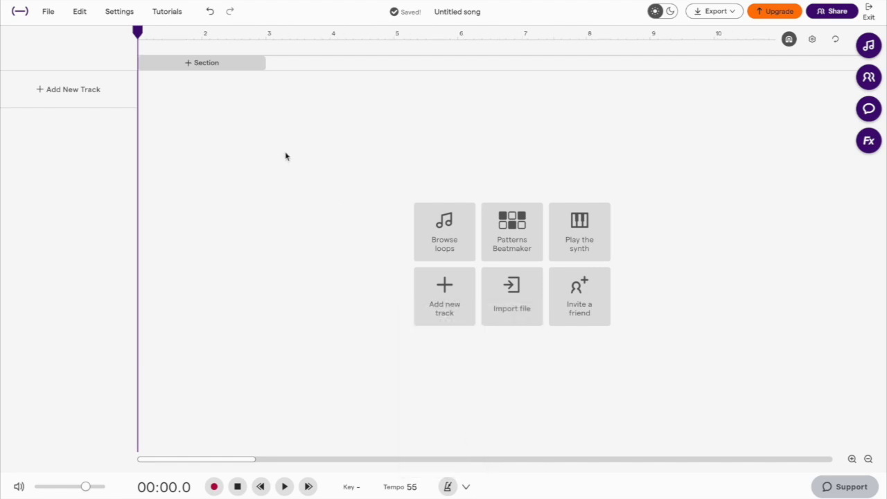
Step: Add an Intro section at the start of the timeline and extend it to four bars
{"action": "left_click", "coordinate": [182, 62]}
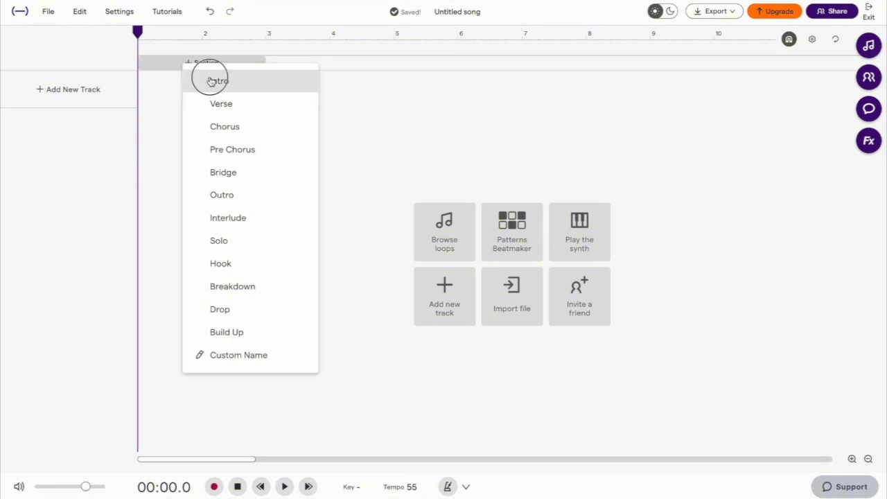
{"action": "left_click", "coordinate": [213, 81]}
{"action": "left_click_drag", "start_coordinate": [266, 62], "coordinate": [396, 62]}
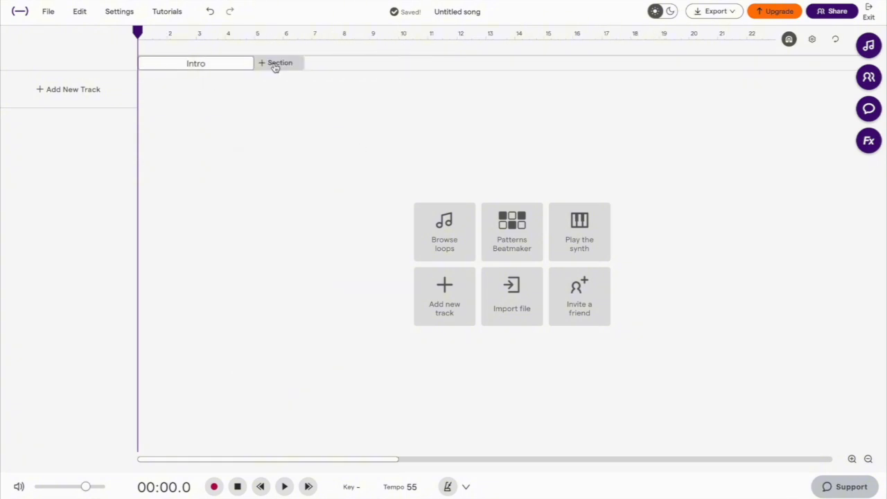
Step: Add a Verse section after the Intro and extend it to eight bars, ending at bar 13
{"action": "left_click", "coordinate": [275, 65]}
{"action": "left_click", "coordinate": [312, 102]}
{"action": "left_click", "coordinate": [309, 63]}
{"action": "left_click_drag", "start_coordinate": [310, 63], "coordinate": [487, 65]}
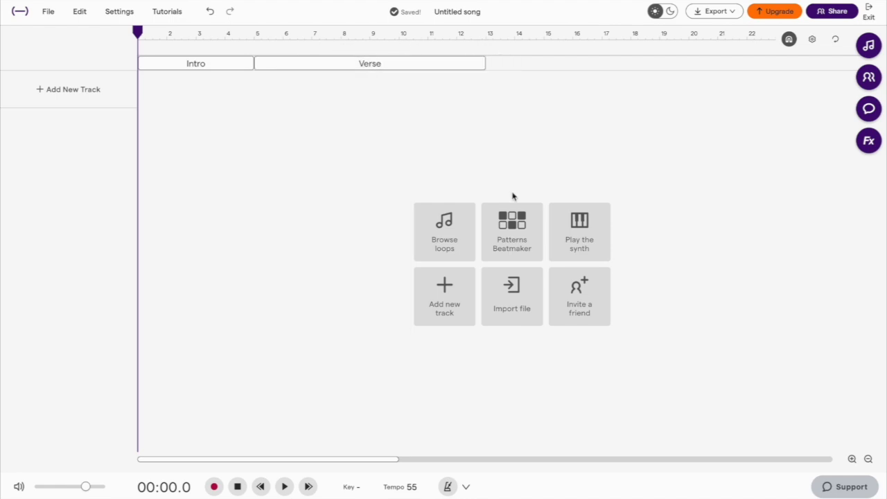
Step: Create a Patterns Beatmaker track and rename it Kit
{"action": "left_click", "coordinate": [509, 228]}
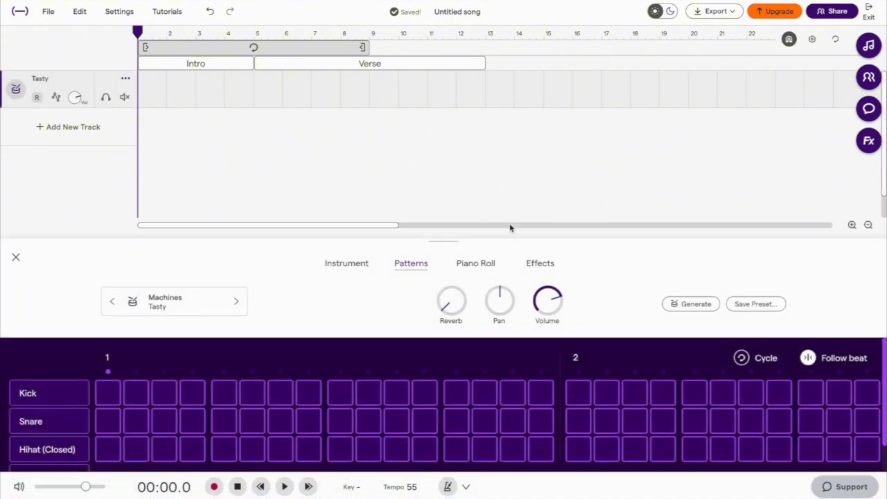
{"action": "double_click", "coordinate": [45, 79]}
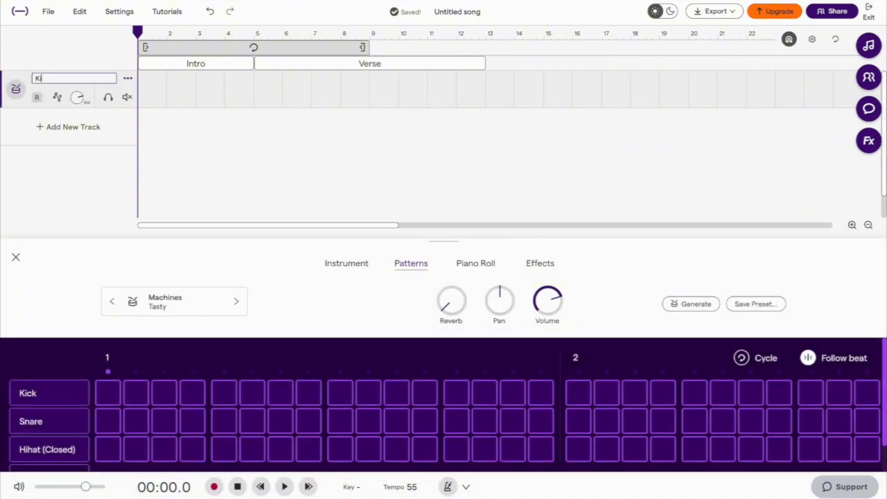
{"action": "key", "text": "Return"}
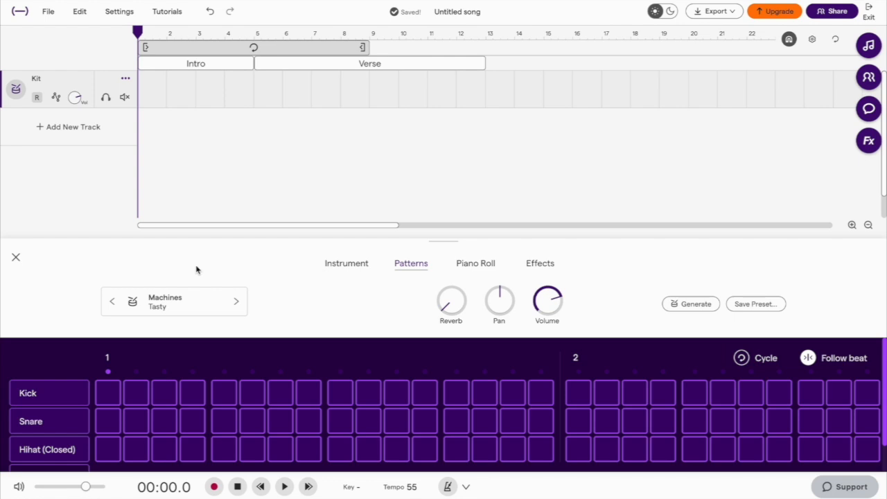
Step: Search the instrument presets for vanilla and load the Vanilla drum machine on the Kit track
{"action": "left_click", "coordinate": [167, 302]}
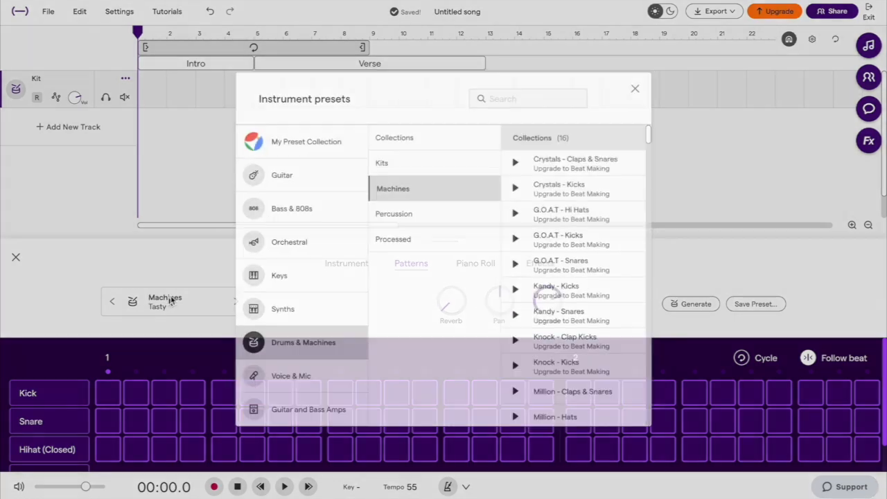
{"action": "left_click", "coordinate": [525, 91]}
{"action": "type", "text": "va"}
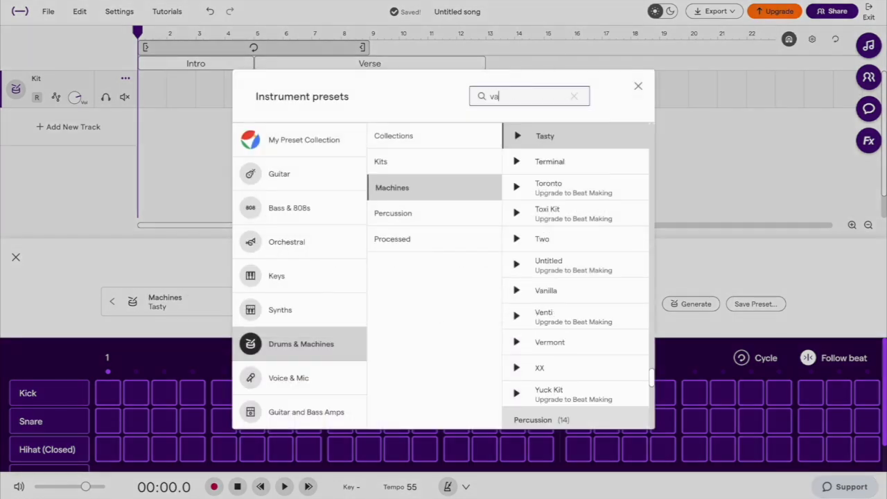
{"action": "type", "text": "nilla"}
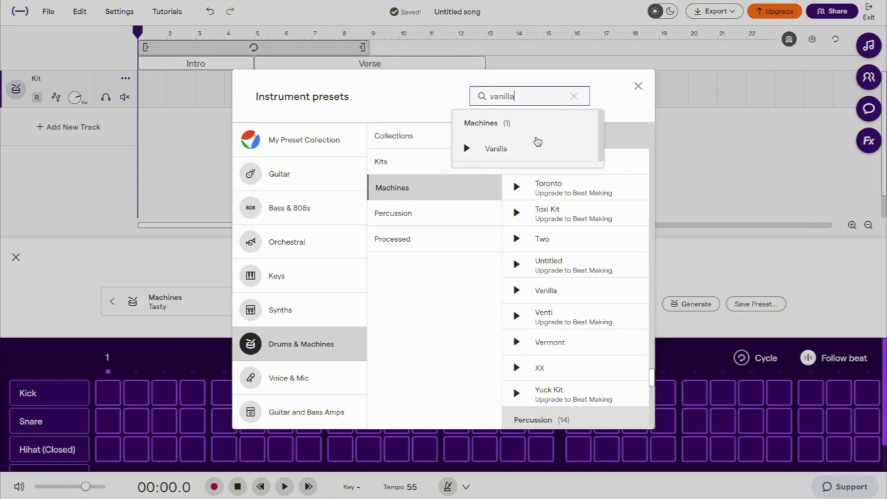
{"action": "left_click", "coordinate": [531, 151]}
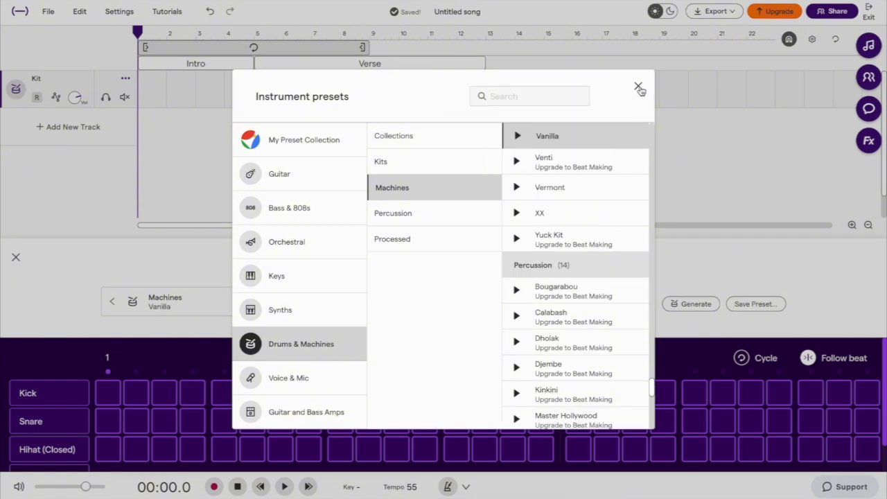
{"action": "left_click", "coordinate": [638, 87]}
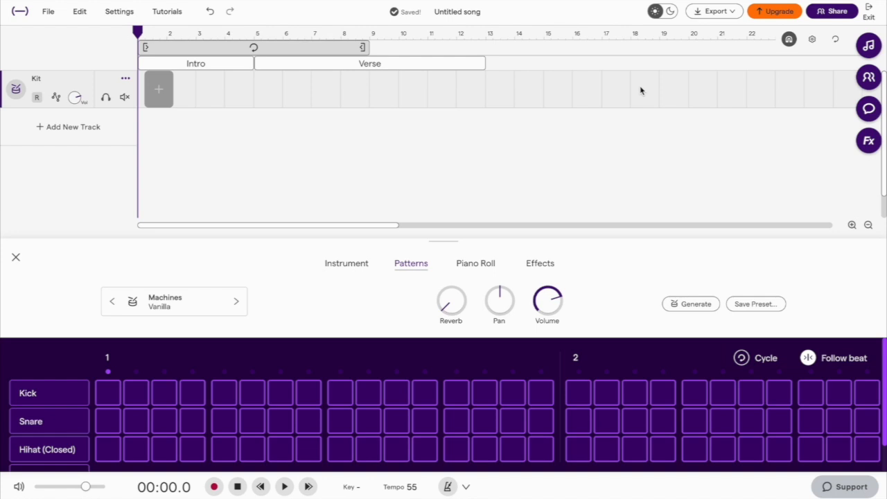
Step: Program bar 5 at the Verse start with kicks on steps 1, 10, 11 and 14 and snares on steps 5 and 13
{"action": "left_click", "coordinate": [253, 34]}
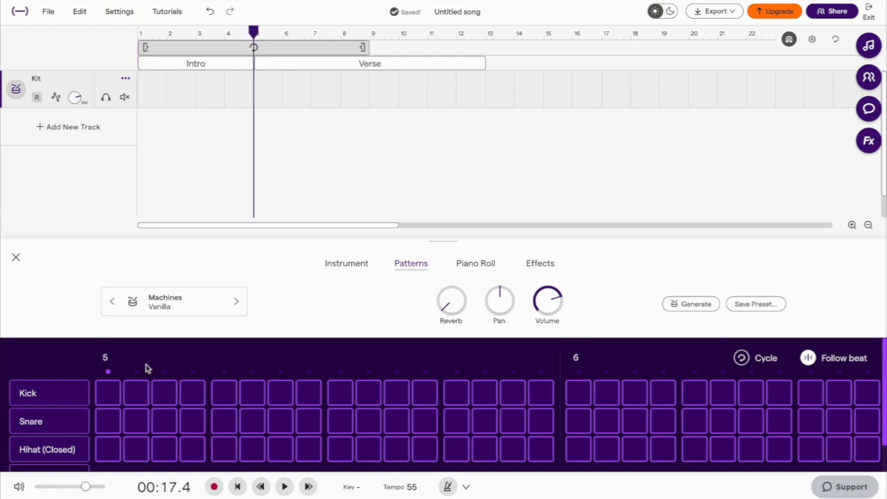
{"action": "left_click", "coordinate": [110, 393]}
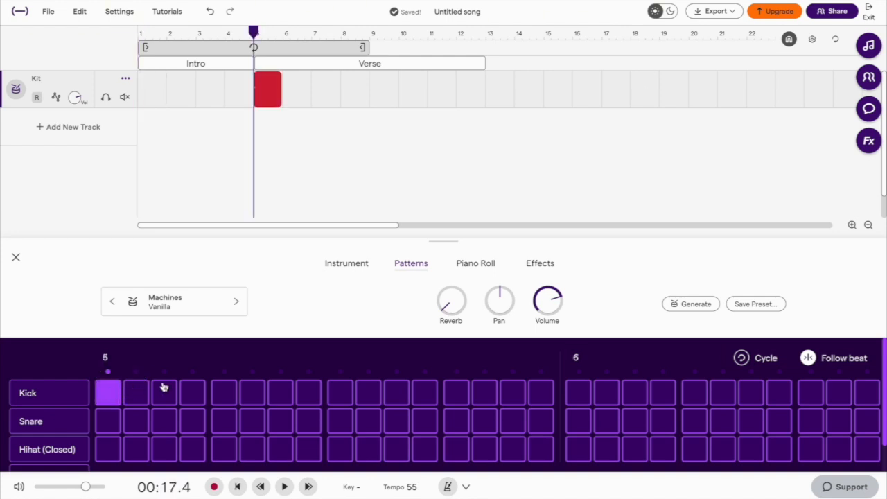
{"action": "left_click", "coordinate": [388, 394]}
{"action": "left_click", "coordinate": [483, 392]}
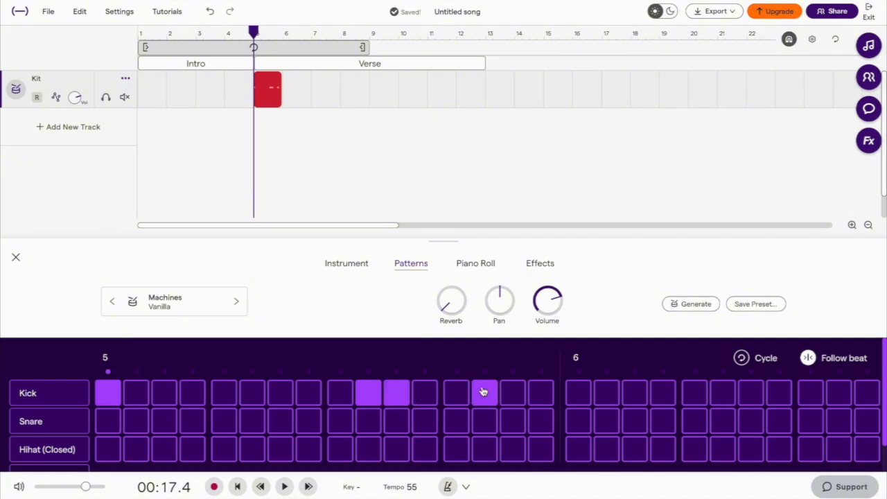
{"action": "left_click", "coordinate": [217, 419]}
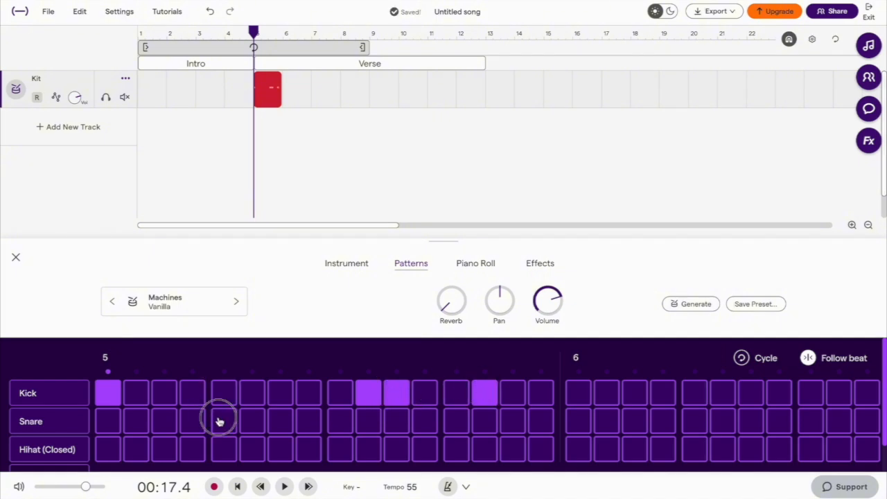
{"action": "left_click", "coordinate": [454, 420]}
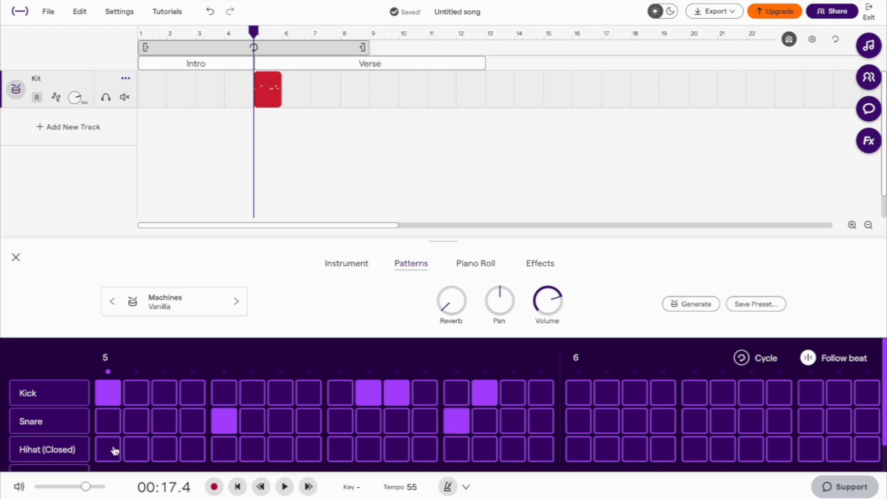
Step: Fill the closed hi-hat row of bar 5 on every step except step 3
{"action": "left_click", "coordinate": [111, 451]}
{"action": "left_click", "coordinate": [132, 450]}
{"action": "left_click_drag", "start_coordinate": [193, 451], "coordinate": [536, 455]}
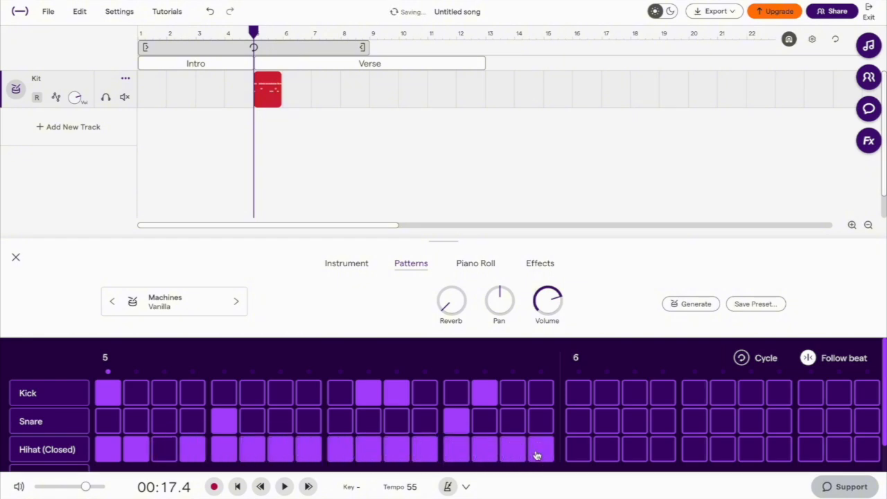
Step: Program bar 6 with kicks on steps 1, 10, 11 and 14 and a snare on step 5
{"action": "scroll", "coordinate": [564, 410], "scroll_direction": "right", "scroll_amount": 6}
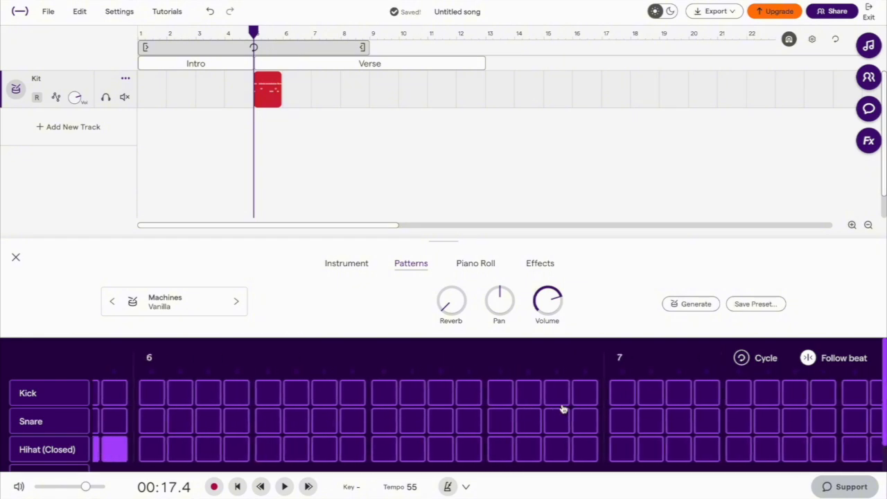
{"action": "left_click", "coordinate": [145, 393]}
{"action": "left_click", "coordinate": [411, 392]}
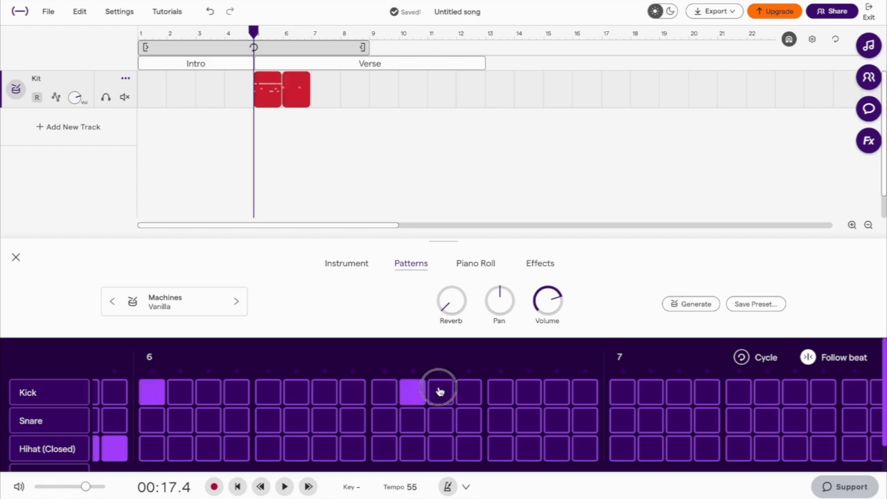
{"action": "left_click", "coordinate": [439, 392]}
{"action": "left_click", "coordinate": [528, 392]}
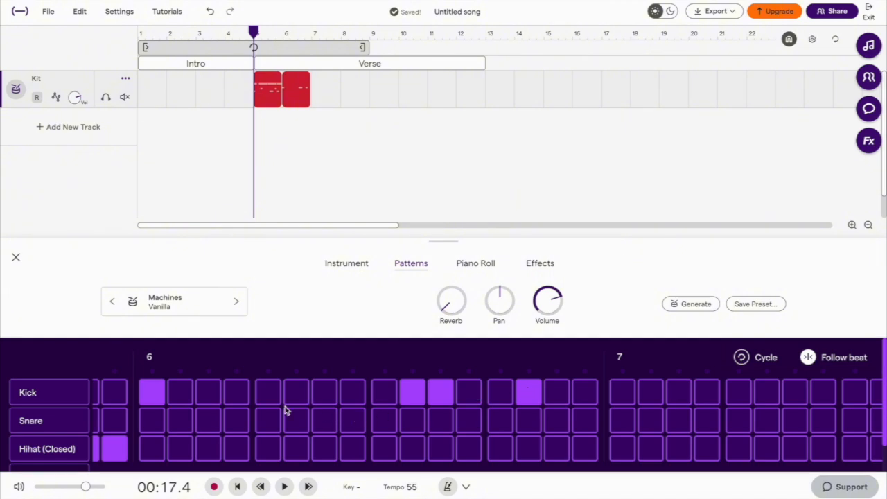
{"action": "left_click", "coordinate": [272, 422]}
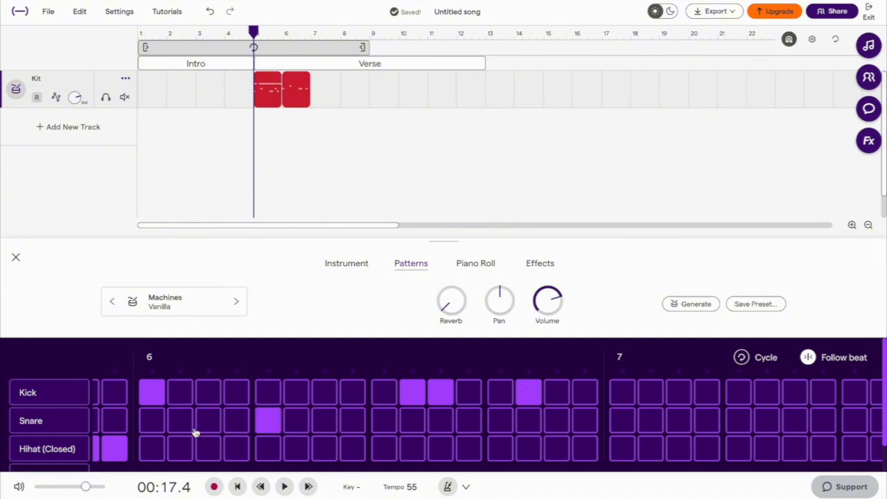
Step: Place closed hi-hats in bar 6 on steps 1, 2 and 4 through 14
{"action": "left_click", "coordinate": [153, 452]}
{"action": "left_click", "coordinate": [178, 448]}
{"action": "left_click_drag", "start_coordinate": [236, 449], "coordinate": [522, 449]}
Step: Add a Hihat (Open) row and place hits on step 3 of bar 5 and steps 3 and 15 of bar 6
{"action": "scroll", "coordinate": [182, 417], "scroll_direction": "down", "scroll_amount": 1}
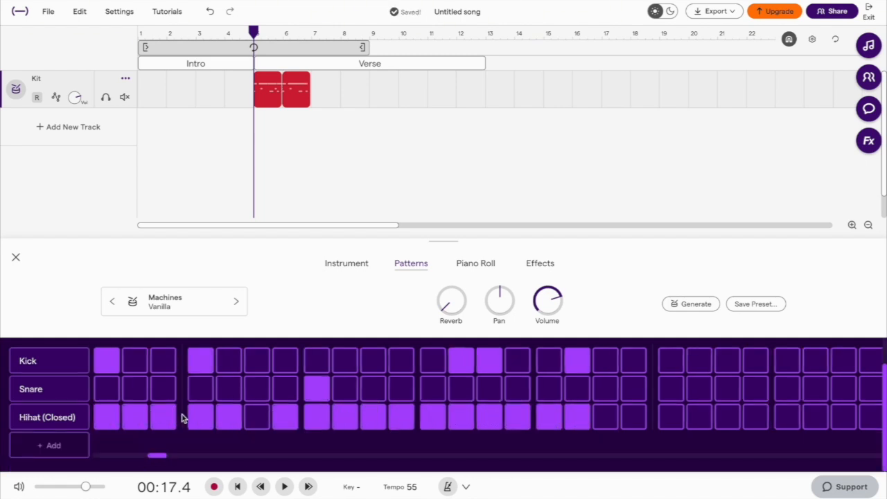
{"action": "left_click", "coordinate": [65, 447]}
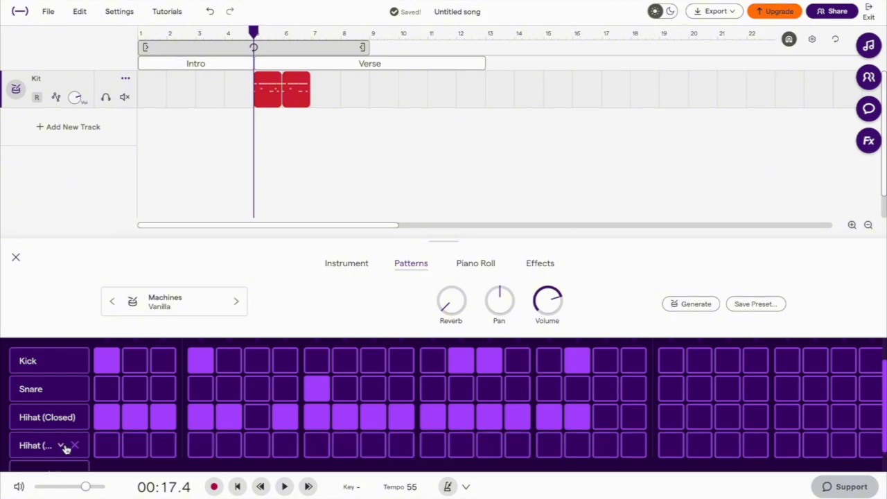
{"action": "scroll", "coordinate": [196, 434], "scroll_direction": "left", "scroll_amount": 3}
{"action": "scroll", "coordinate": [196, 432], "scroll_direction": "right", "scroll_amount": 3}
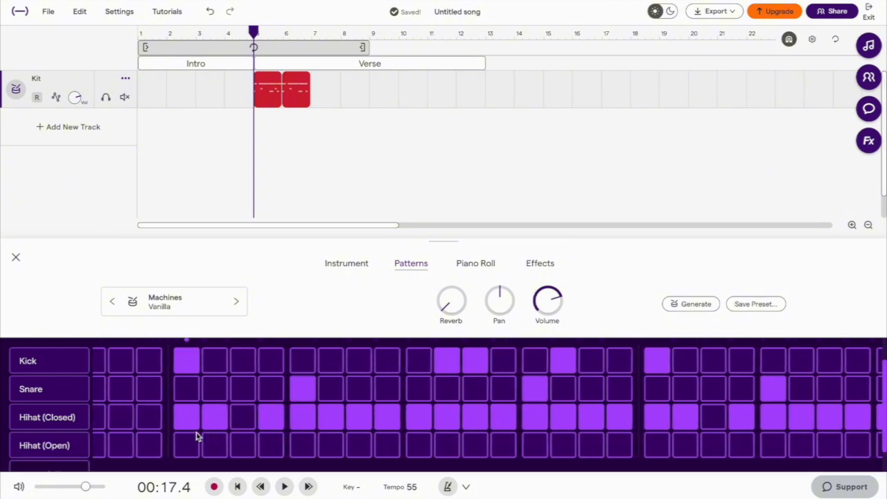
{"action": "left_click", "coordinate": [252, 447]}
{"action": "scroll", "coordinate": [385, 444], "scroll_direction": "right", "scroll_amount": 5}
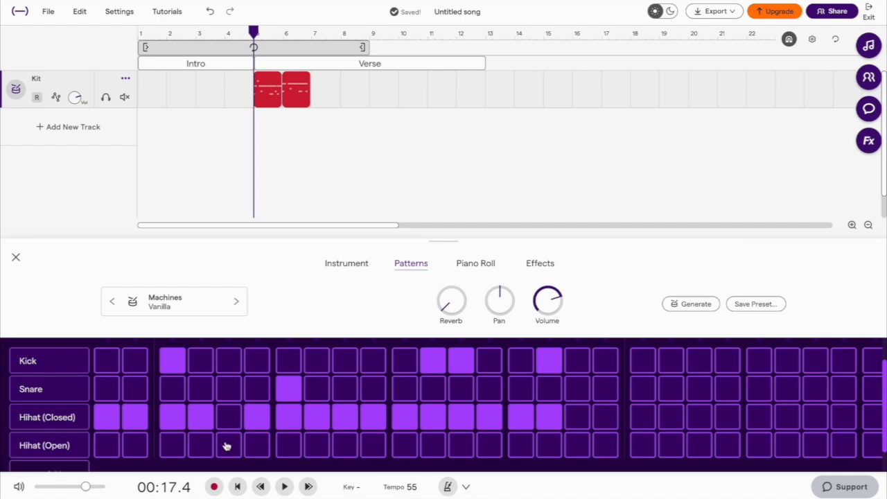
{"action": "left_click", "coordinate": [227, 448]}
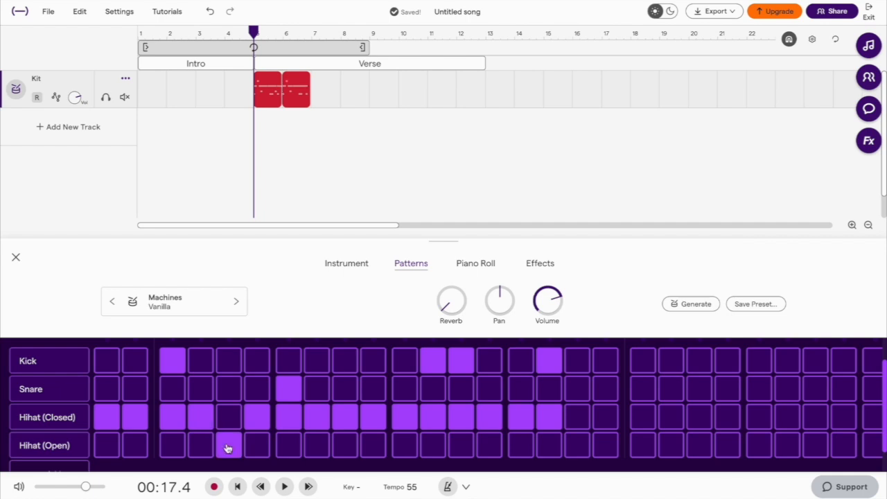
{"action": "left_click", "coordinate": [576, 443]}
Step: Add another drum row, assign it to Rimshot, and place hits on steps 12, 13 and 15 of bar 6
{"action": "scroll", "coordinate": [576, 444], "scroll_direction": "down", "scroll_amount": 1}
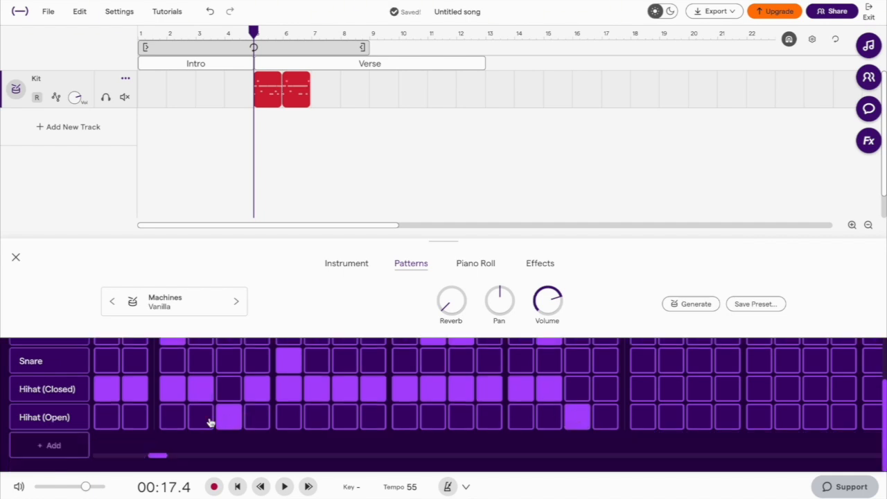
{"action": "left_click", "coordinate": [54, 448]}
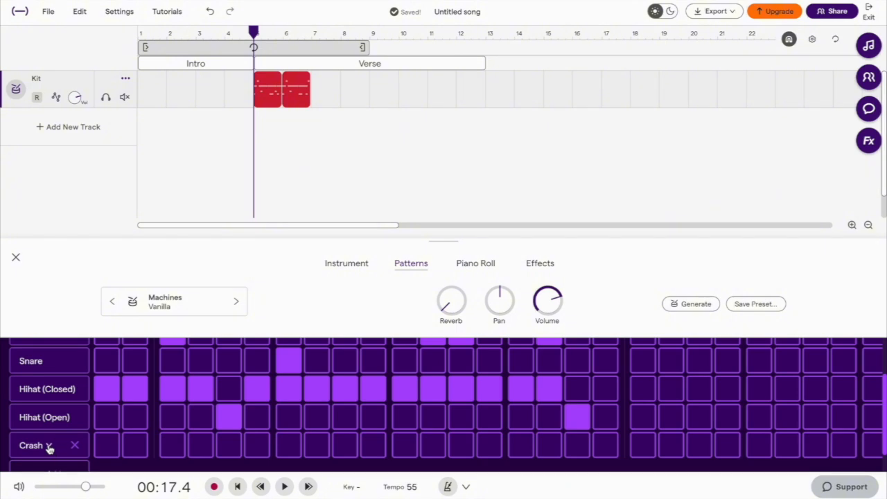
{"action": "left_click", "coordinate": [48, 447]}
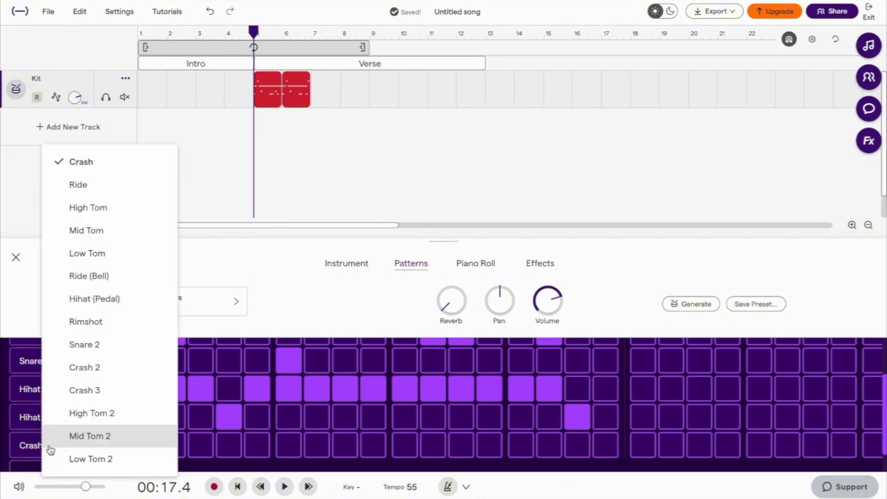
{"action": "left_click", "coordinate": [115, 330]}
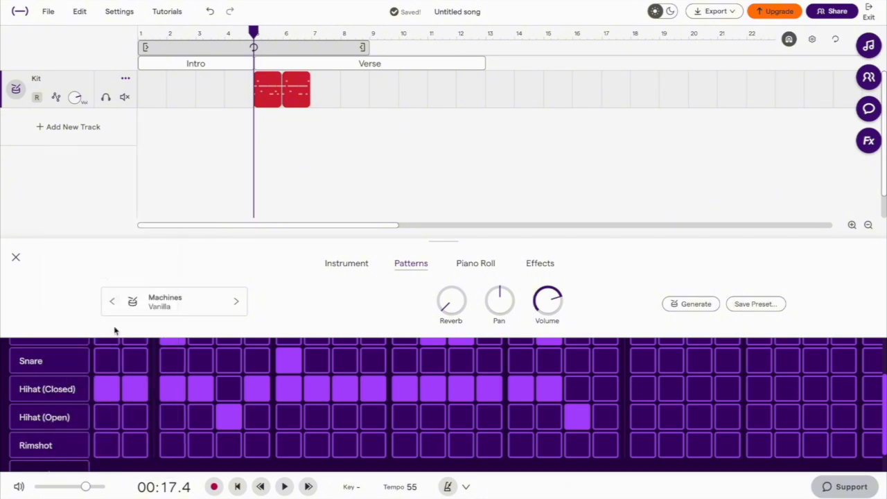
{"action": "left_click", "coordinate": [490, 445]}
{"action": "left_click", "coordinate": [522, 449]}
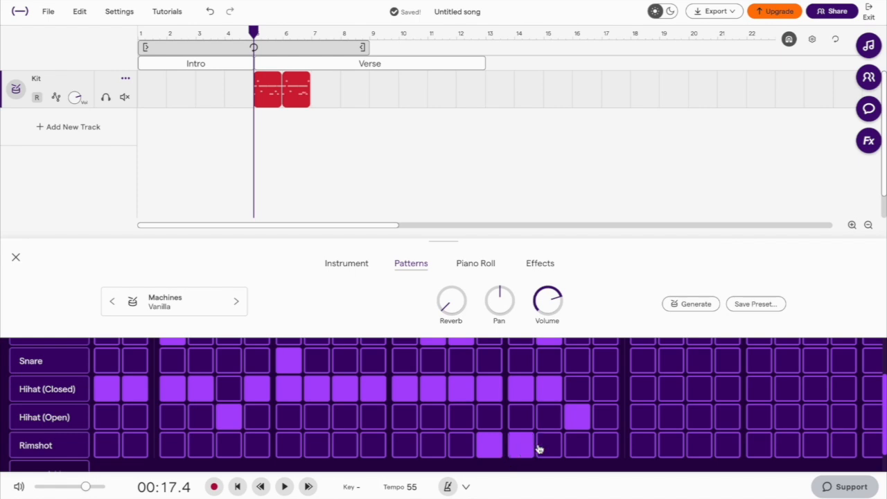
{"action": "left_click", "coordinate": [575, 447]}
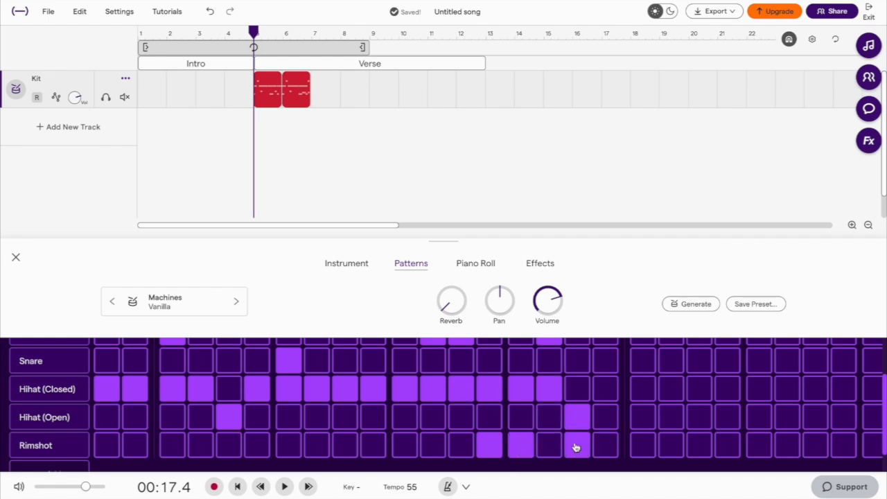
Step: Merge the two Kit drum regions, loop the result to the end of the Verse at bar 13, and play it back
{"action": "right_click", "coordinate": [271, 92]}
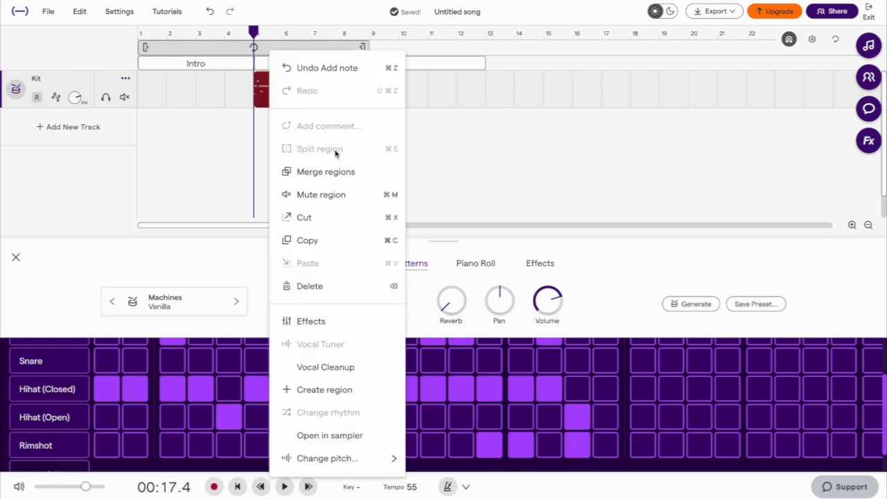
{"action": "left_click", "coordinate": [324, 172]}
{"action": "left_click_drag", "start_coordinate": [305, 77], "coordinate": [478, 82]}
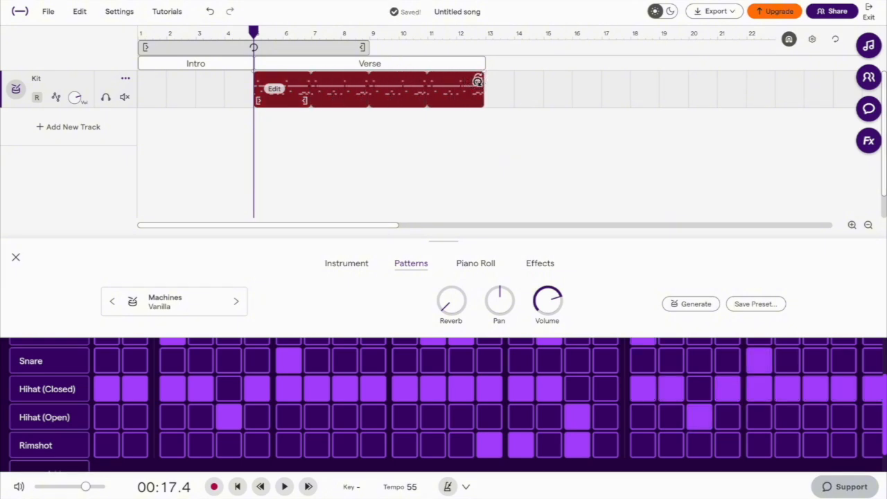
{"action": "key", "text": "space"}
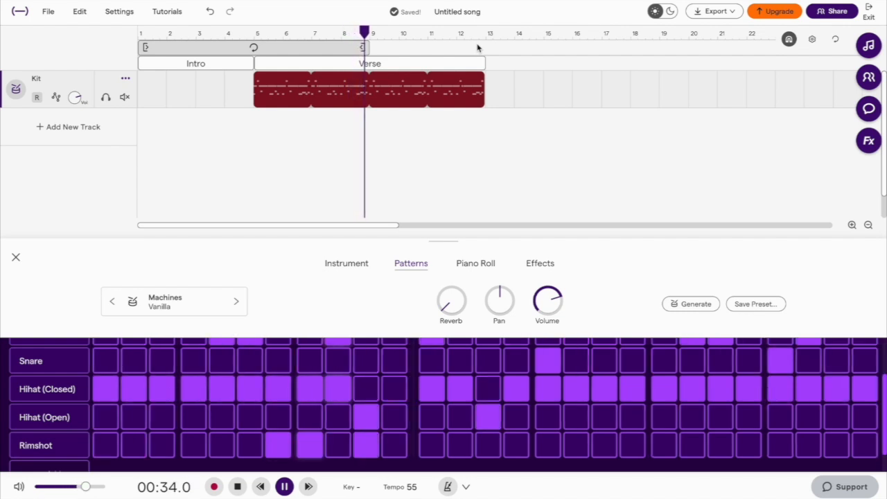
{"action": "key", "text": "space"}
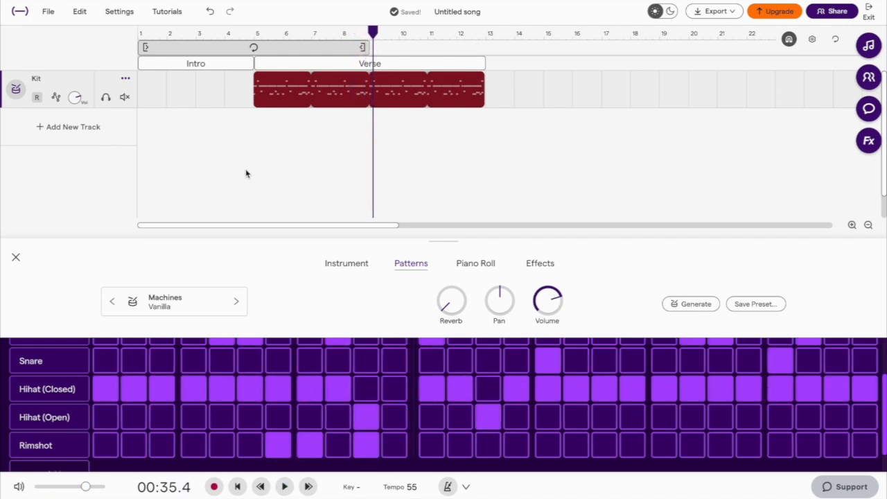
Step: Add a Bass & 808 track and rename it Bass
{"action": "left_click", "coordinate": [72, 127]}
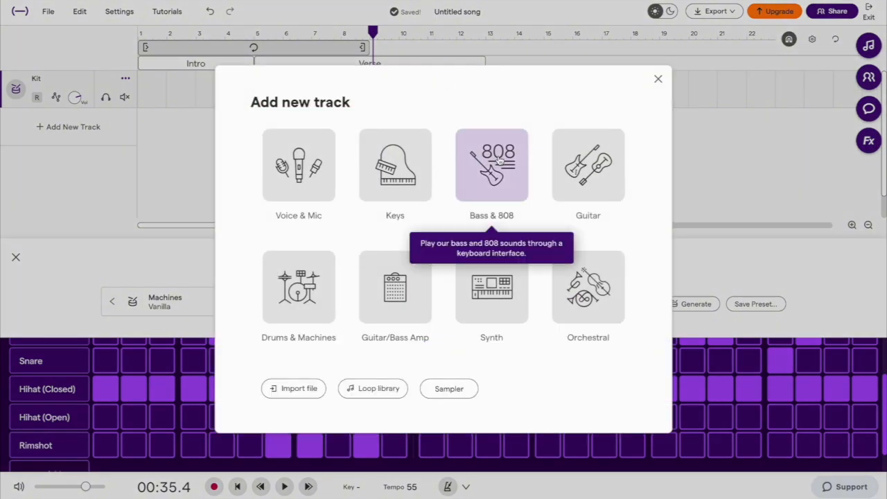
{"action": "left_click", "coordinate": [499, 160]}
{"action": "left_click", "coordinate": [52, 119]}
{"action": "left_click", "coordinate": [52, 117]}
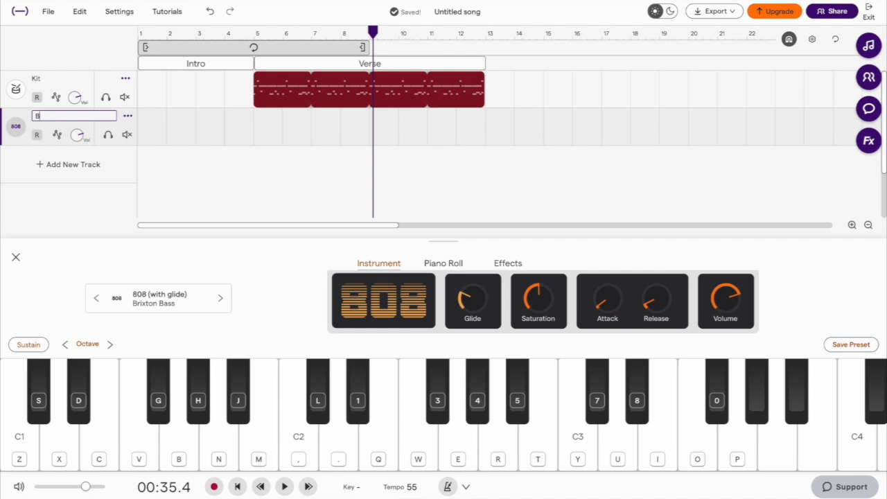
{"action": "type", "text": "Bass"}
{"action": "key", "text": "Return"}
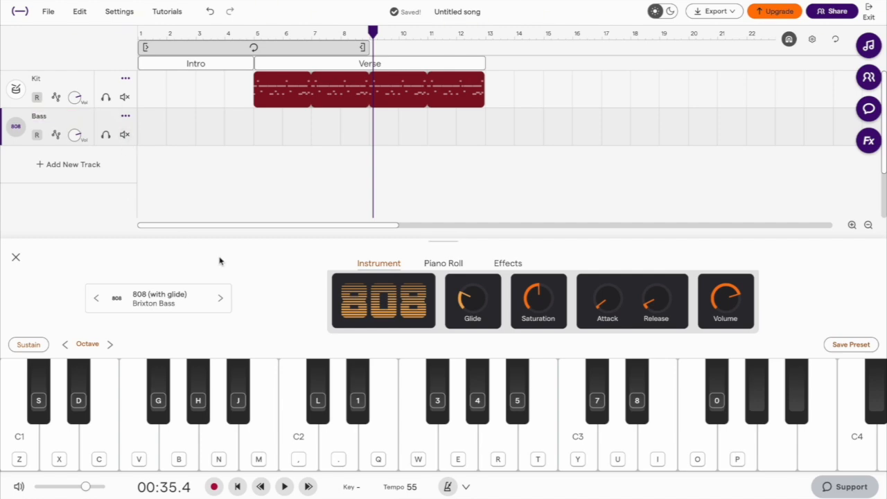
Step: Search the instrument presets for "electro" and load Electro Bass on the Bass track
{"action": "left_click", "coordinate": [160, 299]}
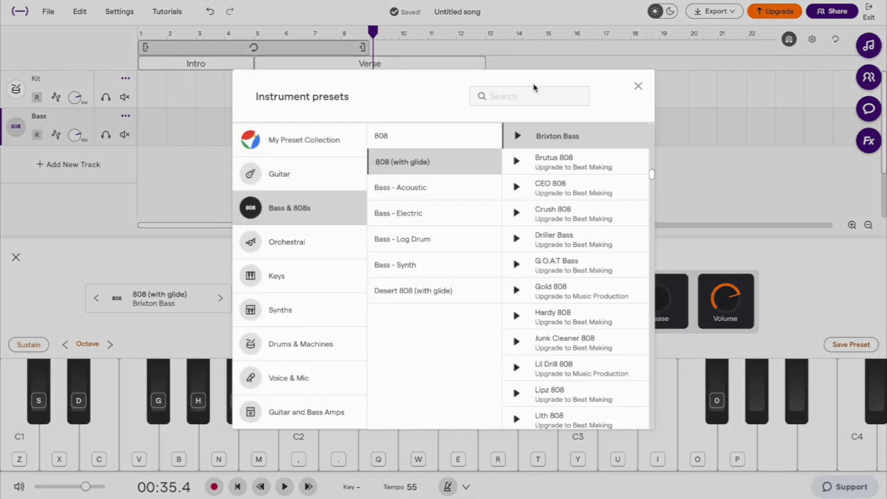
{"action": "left_click", "coordinate": [525, 94]}
{"action": "type", "text": "electro"}
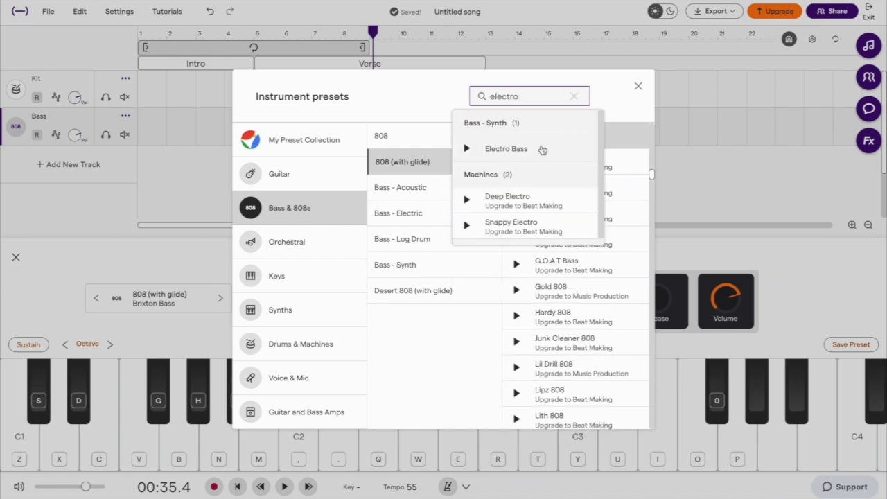
{"action": "left_click", "coordinate": [542, 150]}
{"action": "left_click", "coordinate": [638, 86]}
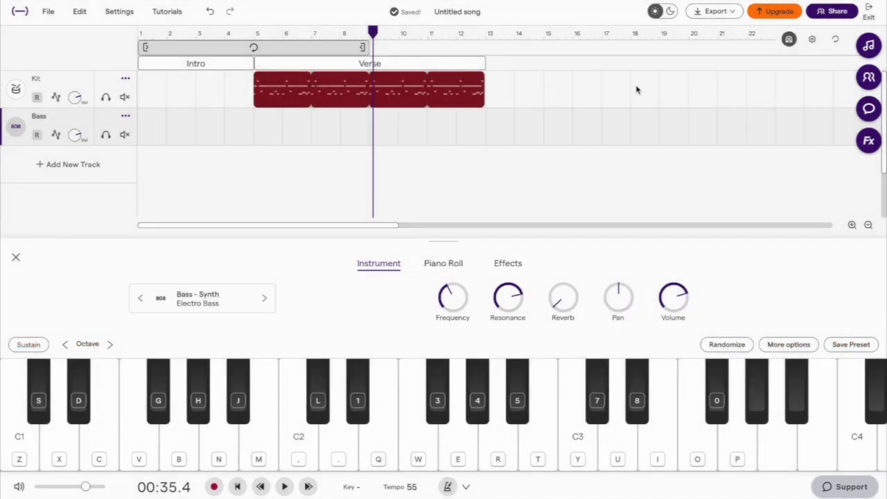
Step: Draw a full-bar Gb1 note in bar 5 and a full-bar Bb0 note in bar 6 on the Bass track
{"action": "left_click", "coordinate": [453, 265]}
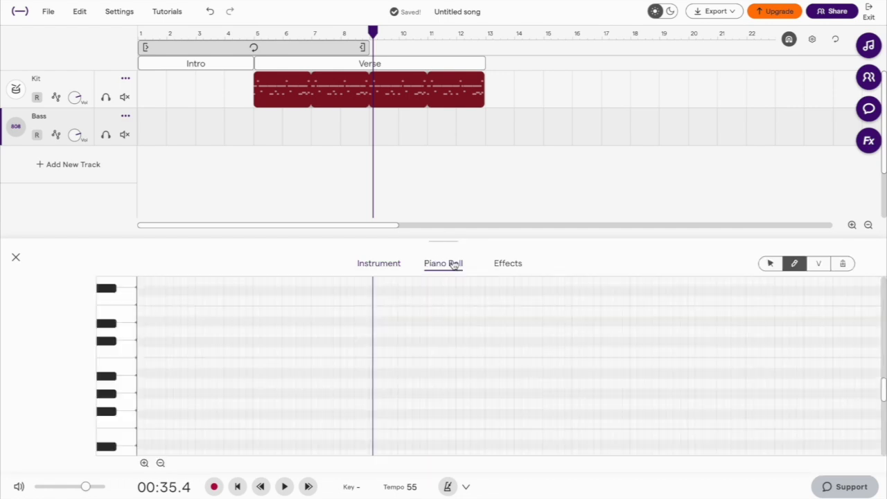
{"action": "left_click", "coordinate": [257, 36]}
{"action": "left_click", "coordinate": [263, 410]}
{"action": "left_click", "coordinate": [264, 413]}
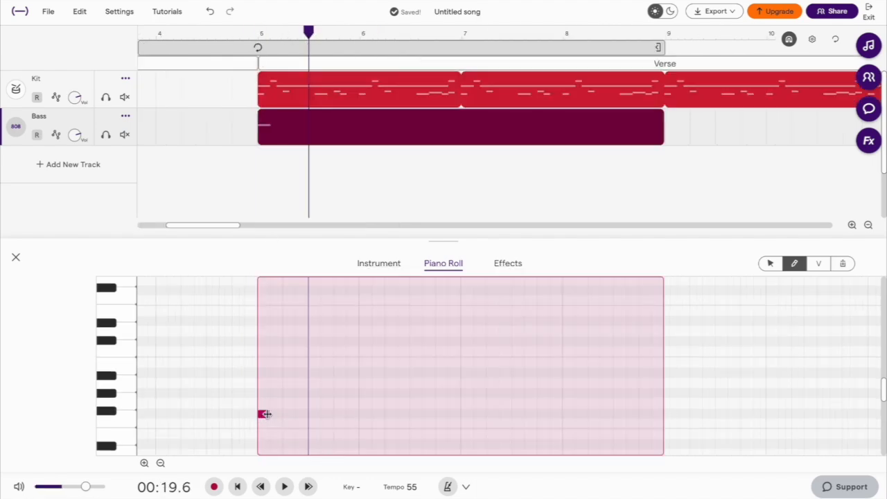
{"action": "left_click_drag", "start_coordinate": [267, 414], "coordinate": [366, 452]}
{"action": "left_click", "coordinate": [365, 452]}
Step: Fill bar 7 of the bass line with a half-bar Gb1 note followed by three short Eb1 notes of increasing length
{"action": "left_click", "coordinate": [468, 366]}
{"action": "left_click_drag", "start_coordinate": [560, 366], "coordinate": [510, 370]}
{"action": "left_click", "coordinate": [529, 395]}
{"action": "mouse_move", "coordinate": [572, 398]}
{"action": "left_mouse_down"}
{"action": "mouse_move", "coordinate": [519, 396]}
{"action": "mouse_move", "coordinate": [564, 397]}
{"action": "left_mouse_up"}
{"action": "left_click", "coordinate": [524, 396]}
{"action": "left_click", "coordinate": [540, 396]}
Step: Fill bar 8 of the bass line with a Bb0 note at its start followed by four shorter Db1 notes
{"action": "left_click_drag", "start_coordinate": [572, 448], "coordinate": [619, 447]}
{"action": "left_click", "coordinate": [632, 417]}
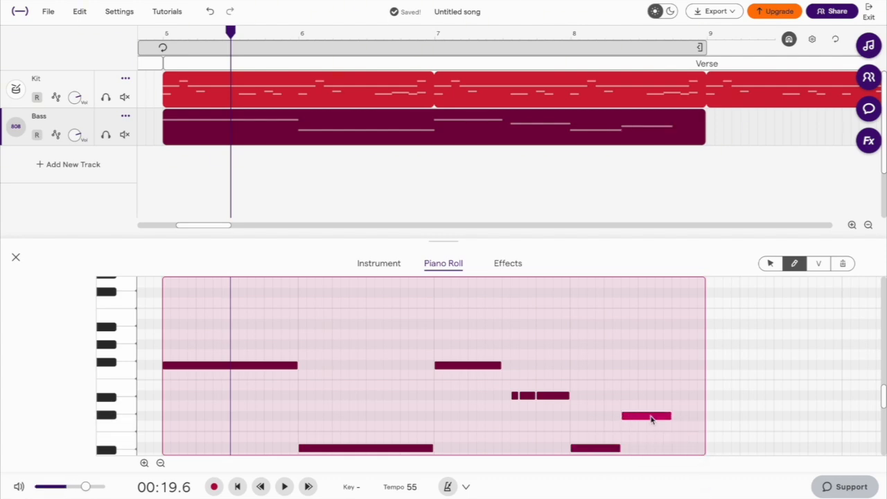
{"action": "mouse_move", "coordinate": [661, 416]}
{"action": "left_mouse_down"}
{"action": "mouse_move", "coordinate": [647, 416]}
{"action": "mouse_move", "coordinate": [667, 416]}
{"action": "left_mouse_up"}
{"action": "left_click", "coordinate": [688, 418]}
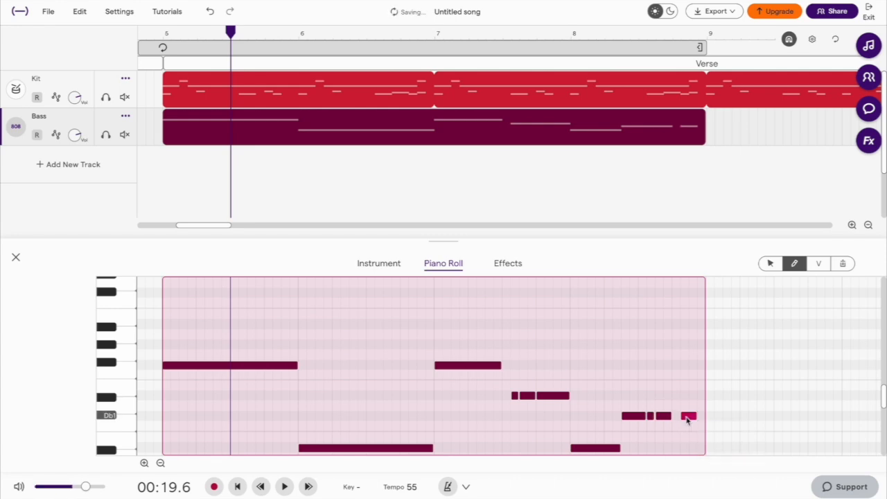
Step: Loop the Bass region to the end of the Verse at bar 13 and play drums and bass from just before bar 5
{"action": "scroll", "coordinate": [434, 117], "scroll_direction": "down", "scroll_amount": 3}
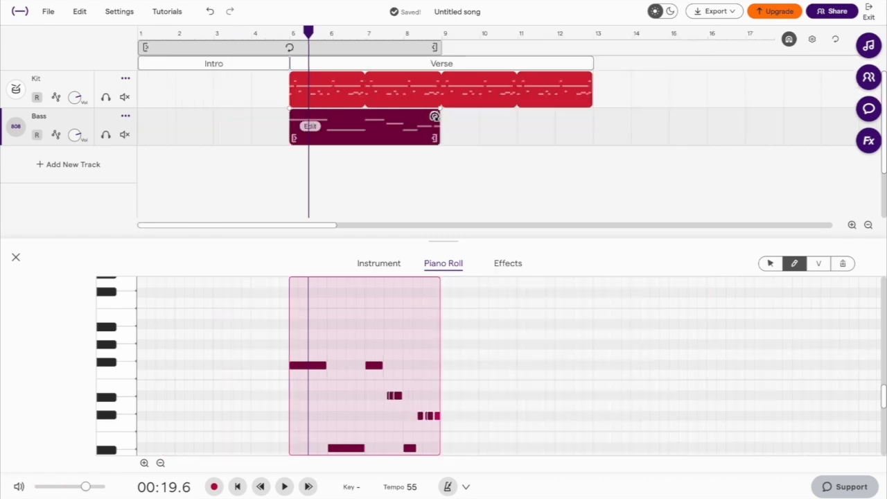
{"action": "left_click_drag", "start_coordinate": [434, 116], "coordinate": [591, 126]}
{"action": "left_click", "coordinate": [280, 33]}
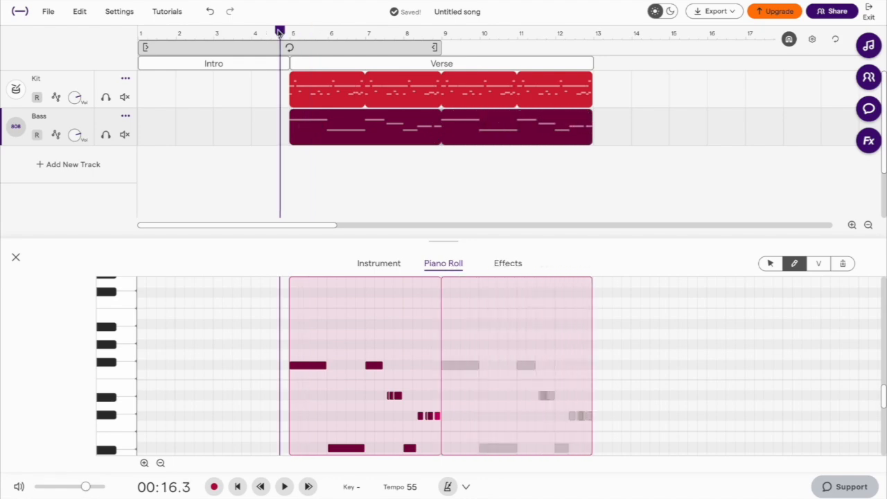
{"action": "key", "text": "space"}
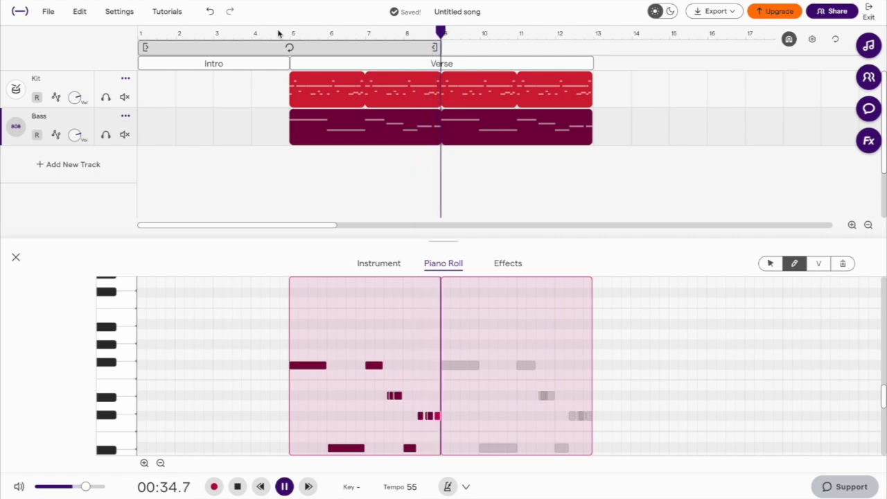
Step: Stop at bar 9, add a Synth track and rename it Synth Pad
{"action": "left_click", "coordinate": [81, 165]}
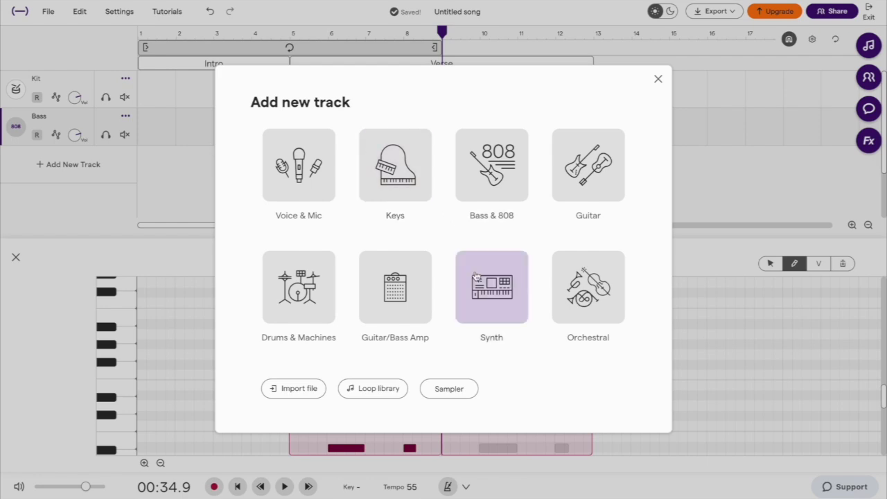
{"action": "left_click", "coordinate": [476, 276]}
{"action": "double_click", "coordinate": [54, 152]}
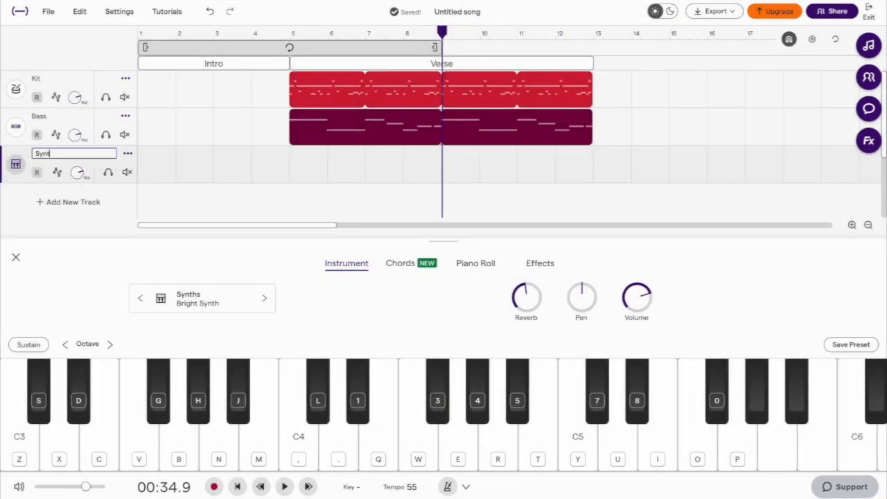
{"action": "type", "text": "Synth Pad"}
{"action": "key", "text": "Return"}
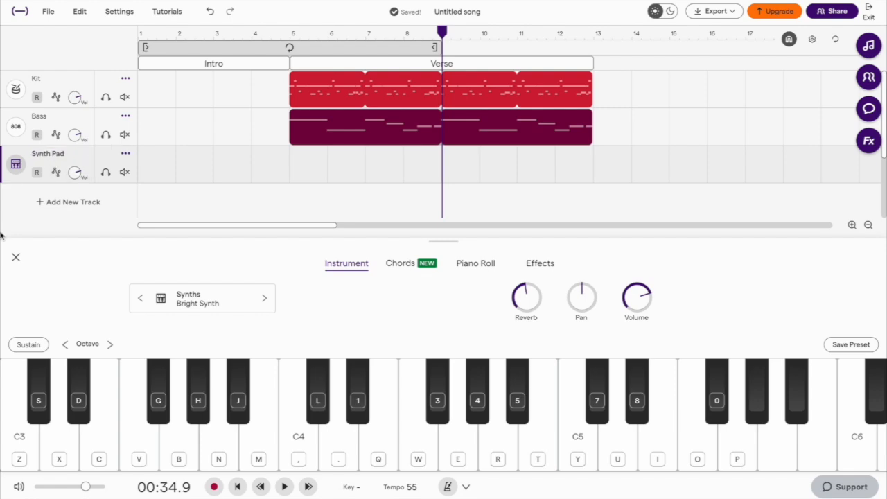
Step: Search the instrument presets for "warm" and load Warm Pad on the Synth Pad track
{"action": "left_click", "coordinate": [195, 303]}
{"action": "left_click", "coordinate": [530, 95]}
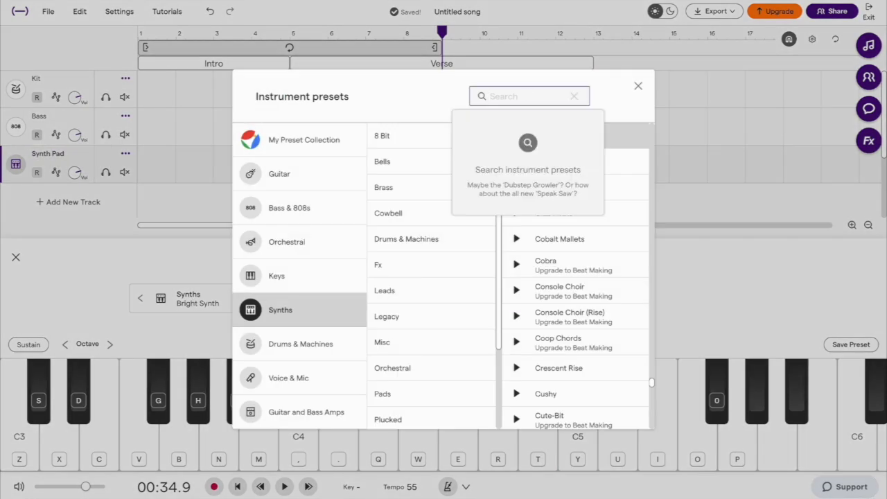
{"action": "type", "text": "warm"}
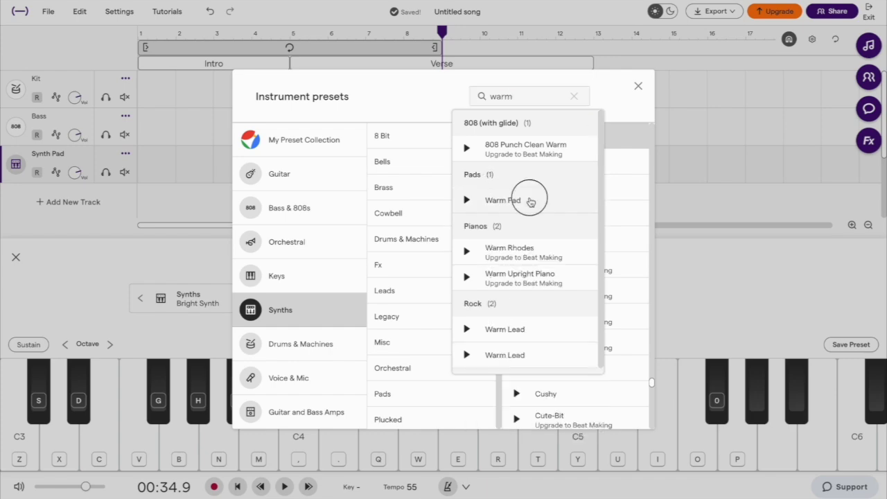
{"action": "left_click", "coordinate": [530, 200]}
{"action": "left_click", "coordinate": [635, 94]}
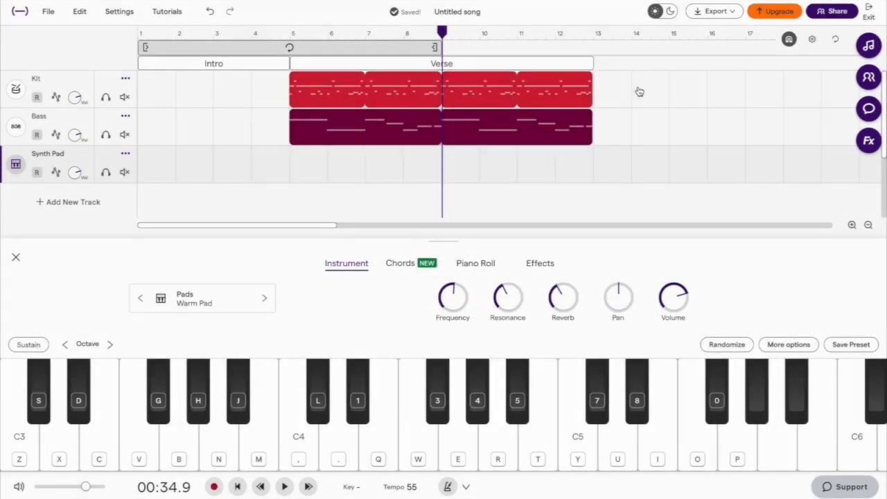
Step: Add the Auto Pan effect to the Synth Pad track and set its Rate and Depth to about halfway
{"action": "left_click", "coordinate": [545, 263]}
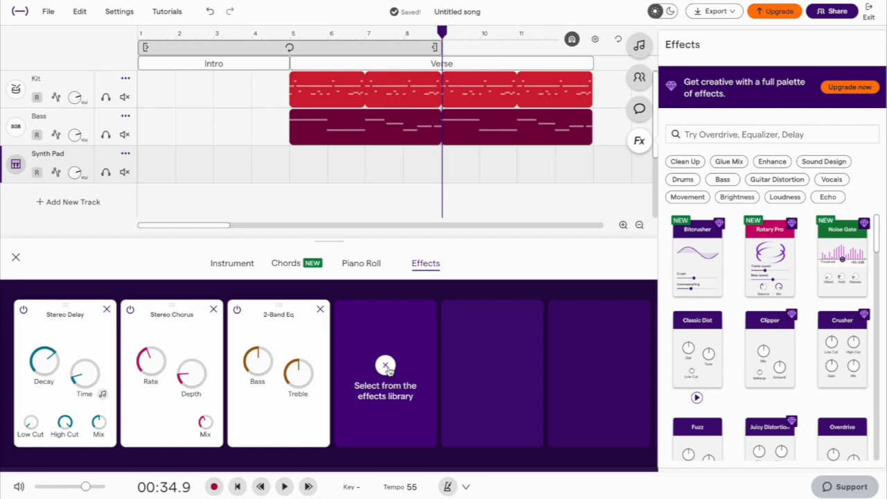
{"action": "left_click", "coordinate": [749, 135]}
{"action": "type", "text": "pan"}
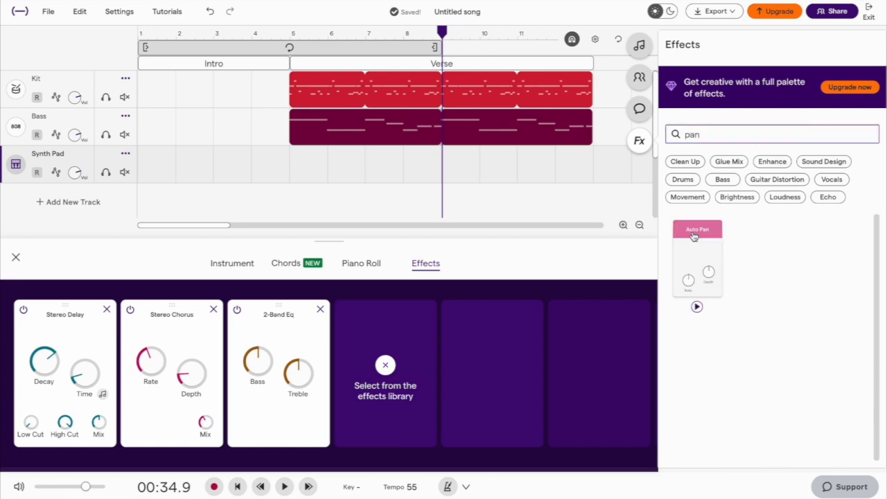
{"action": "left_click_drag", "start_coordinate": [693, 237], "coordinate": [395, 341]}
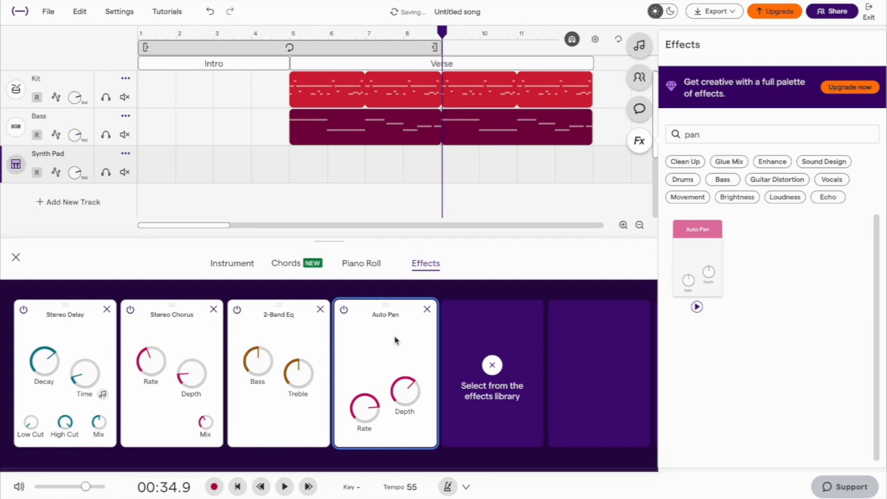
{"action": "left_click_drag", "start_coordinate": [372, 409], "coordinate": [363, 463]}
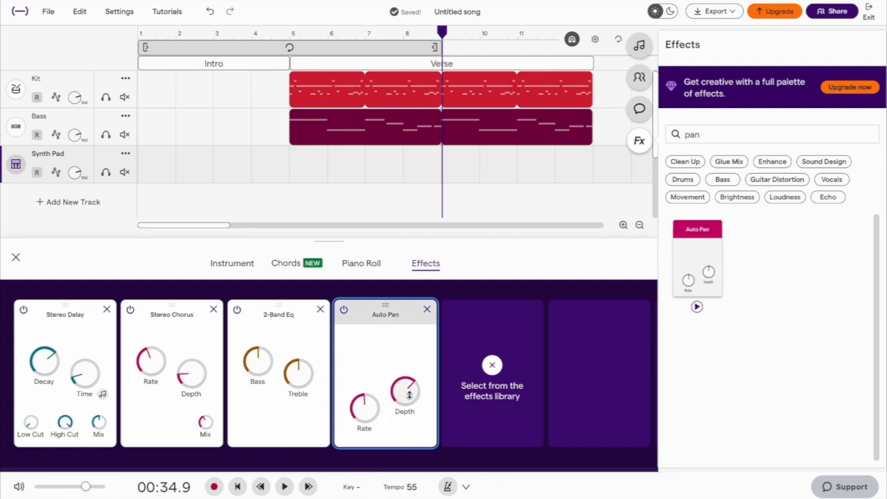
{"action": "left_click_drag", "start_coordinate": [409, 394], "coordinate": [402, 408]}
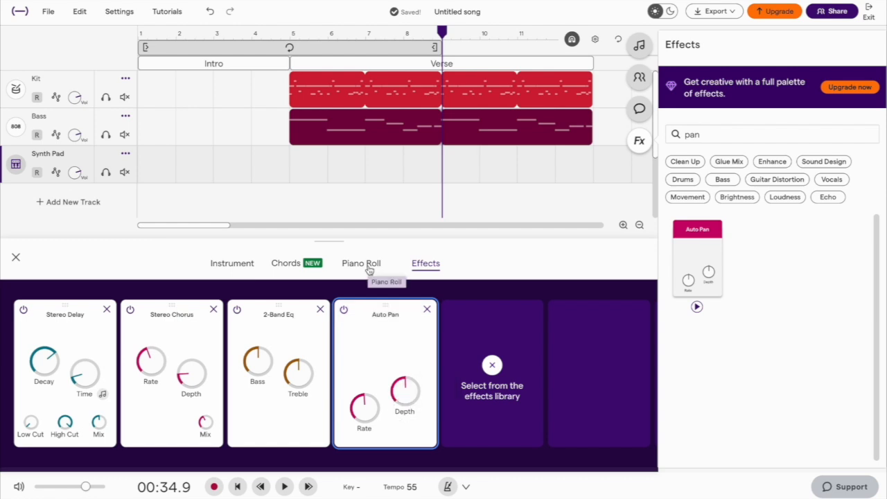
Step: Draw a full-bar chord of Gb4, Bb4, Db5 and F5 in bar 5 of the Synth Pad track
{"action": "left_click", "coordinate": [369, 270]}
{"action": "left_click", "coordinate": [291, 33]}
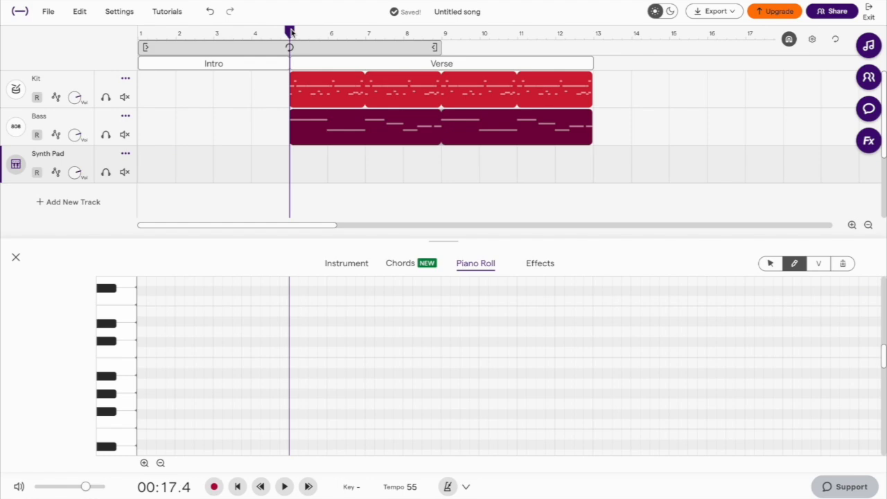
{"action": "left_click", "coordinate": [287, 379]}
{"action": "left_click_drag", "start_coordinate": [307, 381], "coordinate": [375, 381]}
{"action": "left_click", "coordinate": [285, 340]}
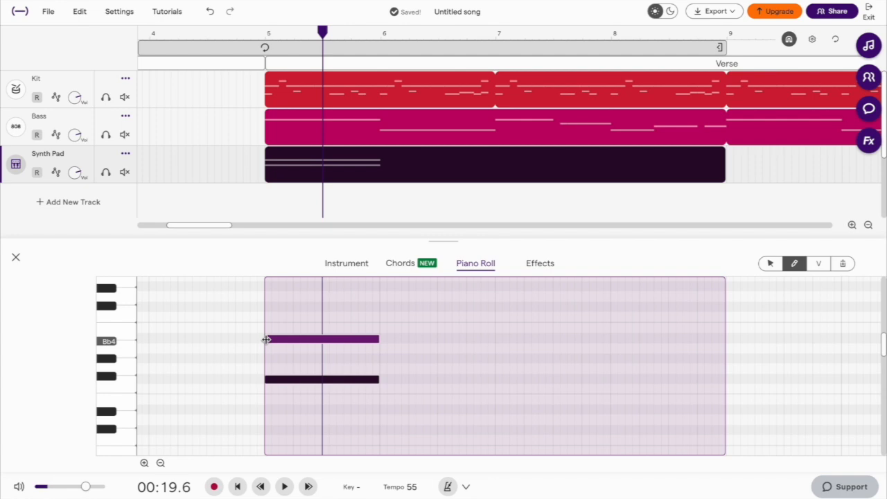
{"action": "left_click", "coordinate": [266, 310]}
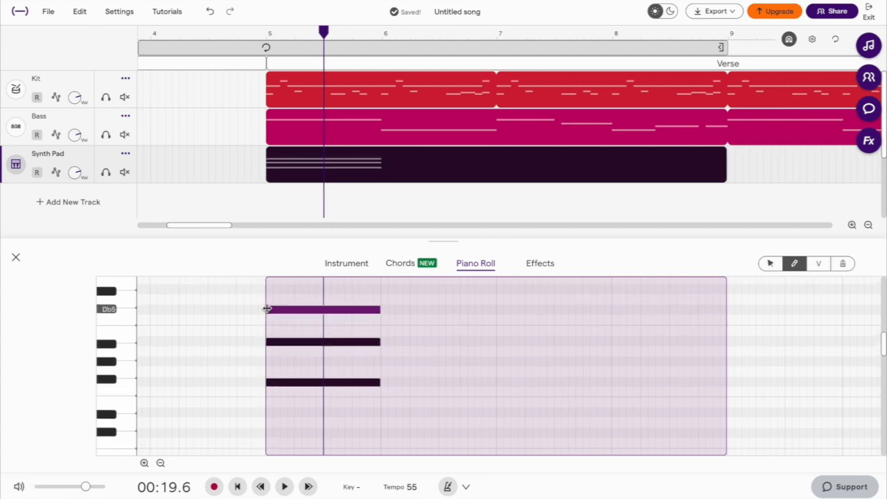
{"action": "left_click", "coordinate": [275, 292]}
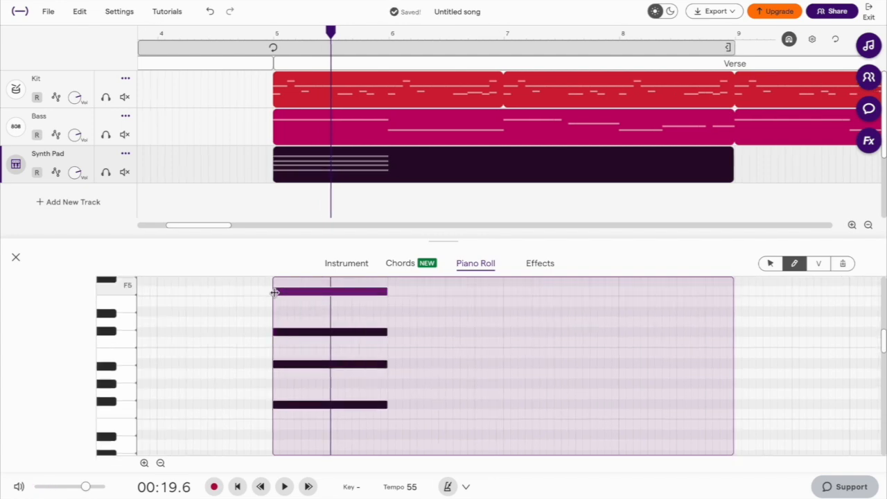
Step: Draw a full-bar chord of Eb5, Ab4, F4 and Db4 in bar 6 of the Synth Pad track
{"action": "left_click", "coordinate": [390, 313]}
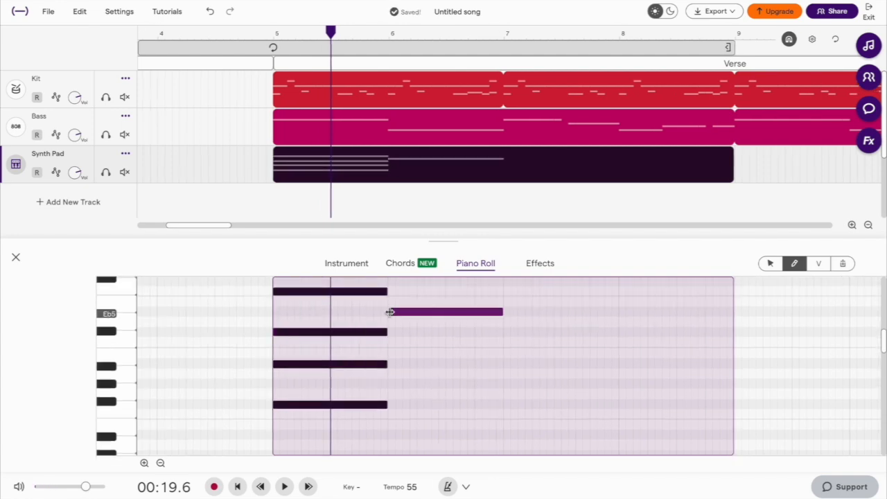
{"action": "left_click", "coordinate": [390, 383]}
{"action": "left_click", "coordinate": [390, 414]}
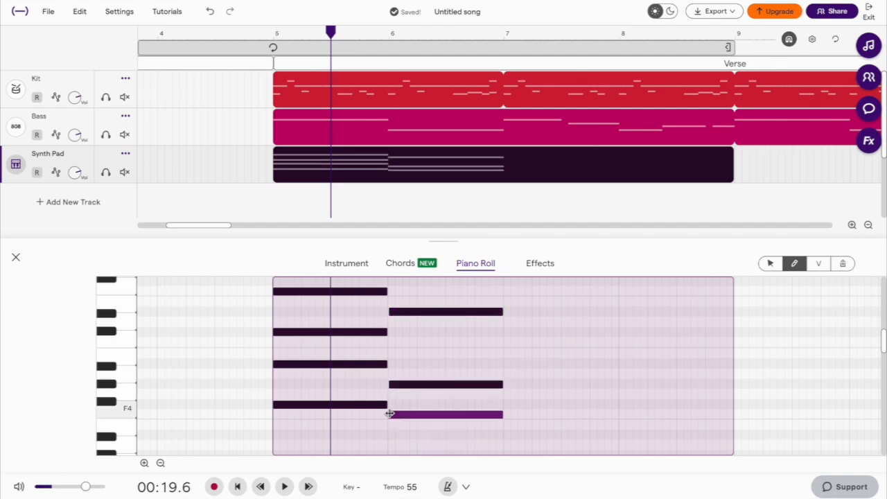
{"action": "left_click", "coordinate": [390, 453]}
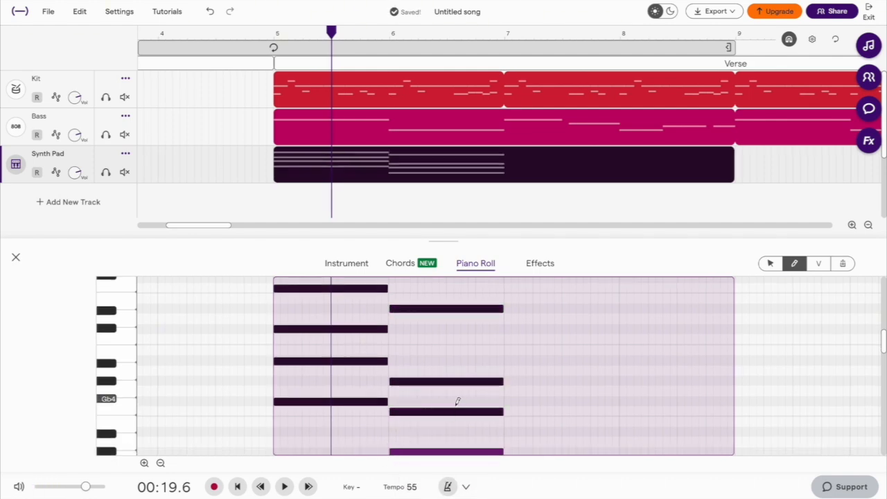
Step: Draw a full-bar chord of F5, Db5, Bb4 and Gb4 in bar 7 of the Synth Pad track
{"action": "left_click", "coordinate": [505, 288]}
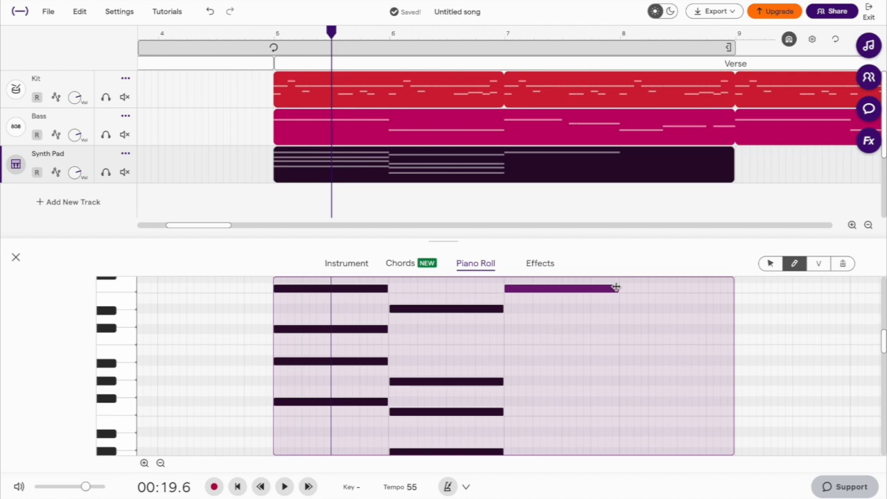
{"action": "left_click", "coordinate": [507, 329]}
{"action": "left_click", "coordinate": [506, 361]}
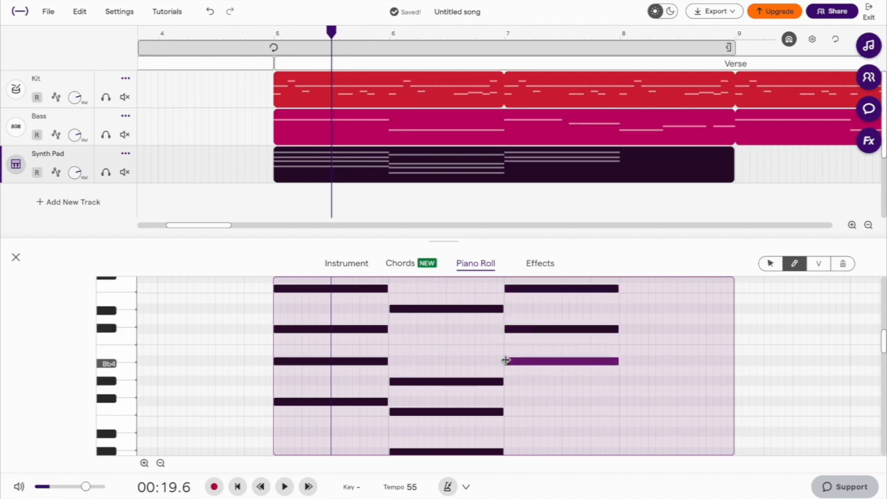
{"action": "left_click", "coordinate": [506, 401]}
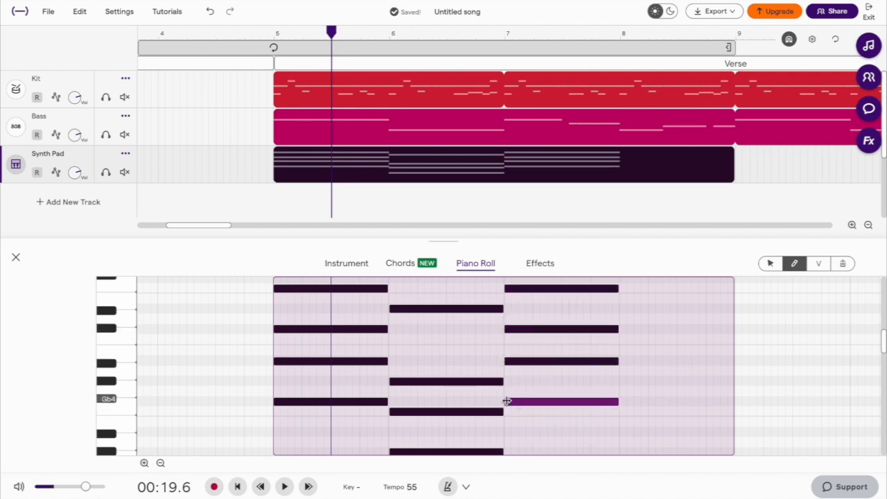
Step: Shorten the F5 note in bar 7 to half a bar and add Eb5 in the bar's second half
{"action": "left_click", "coordinate": [615, 288]}
{"action": "left_click_drag", "start_coordinate": [614, 289], "coordinate": [555, 307]}
{"action": "scroll", "coordinate": [555, 307], "scroll_direction": "up", "scroll_amount": 1}
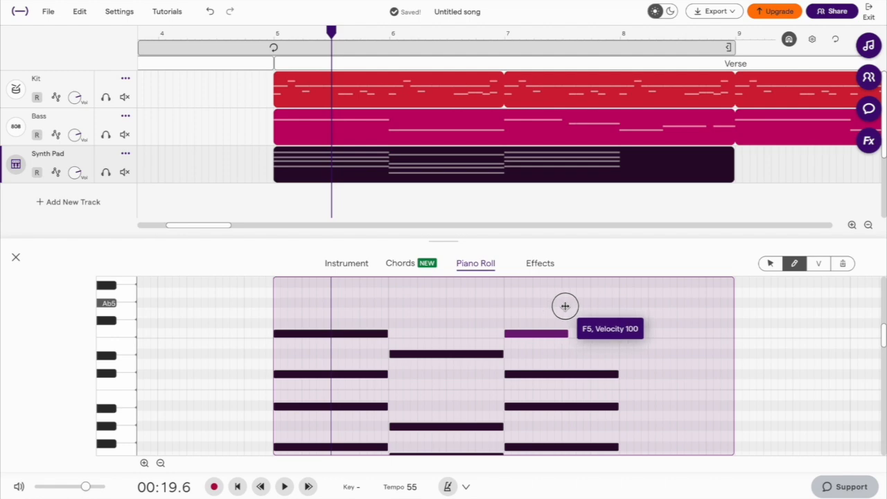
{"action": "left_click", "coordinate": [564, 353]}
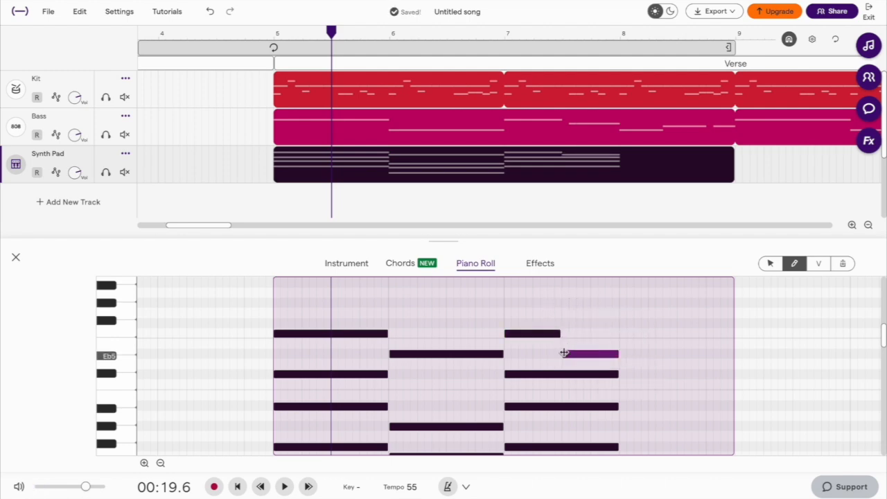
Step: Draw a full-bar chord of Eb5, Ab4, F4 and Db4 in bar 8 of the Synth Pad track
{"action": "left_click", "coordinate": [649, 356]}
{"action": "left_click_drag", "start_coordinate": [672, 353], "coordinate": [733, 353]}
{"action": "left_click", "coordinate": [623, 426]}
{"action": "scroll", "coordinate": [623, 426], "scroll_direction": "down", "scroll_amount": 1}
{"action": "left_click", "coordinate": [621, 433]}
{"action": "scroll", "coordinate": [621, 429], "scroll_direction": "down", "scroll_amount": 1}
{"action": "left_click", "coordinate": [619, 430]}
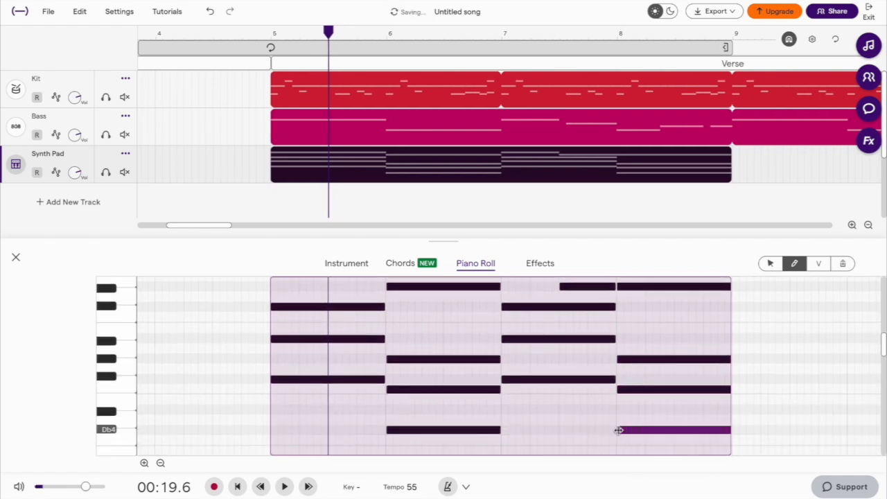
Step: Loop the Synth Pad region through to the end of the Verse at bar 13 and play the section from bar 5
{"action": "key", "text": "ctrl+minus"}
{"action": "left_click_drag", "start_coordinate": [481, 153], "coordinate": [663, 154]}
{"action": "left_click", "coordinate": [310, 33]}
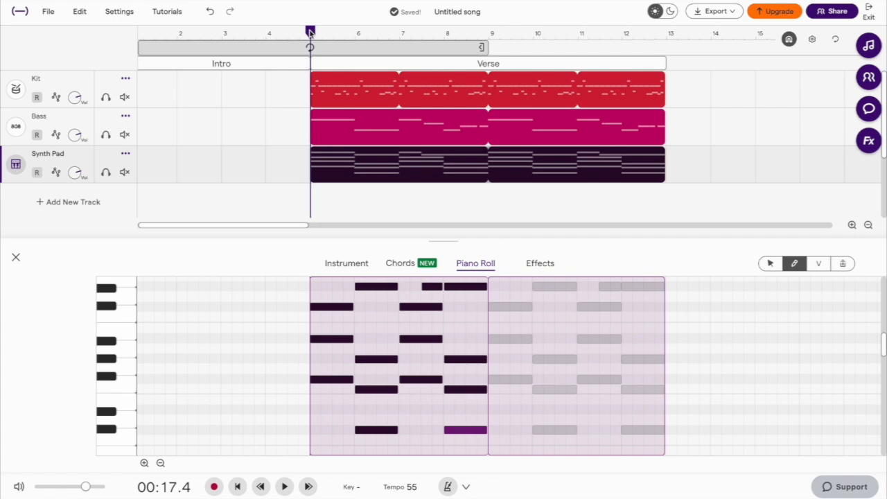
{"action": "key", "text": "space"}
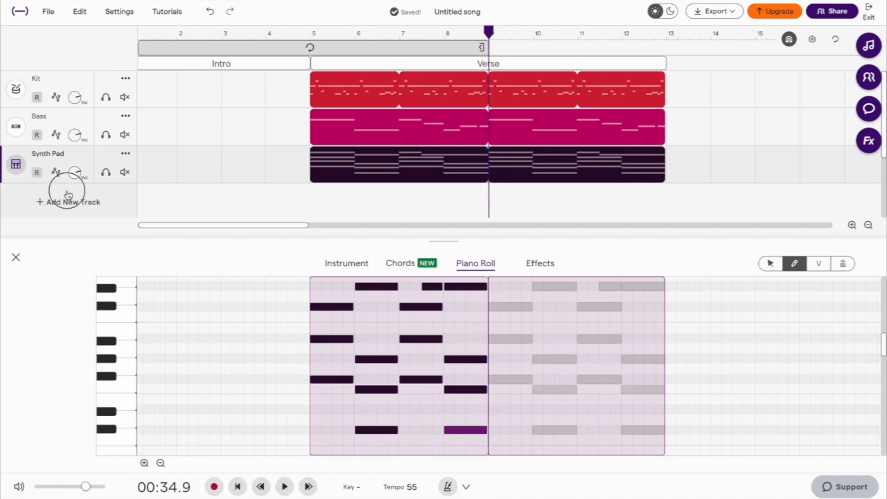
Step: Add a new Synth track and rename it Electric Piano
{"action": "left_click", "coordinate": [67, 200]}
{"action": "left_click", "coordinate": [484, 284]}
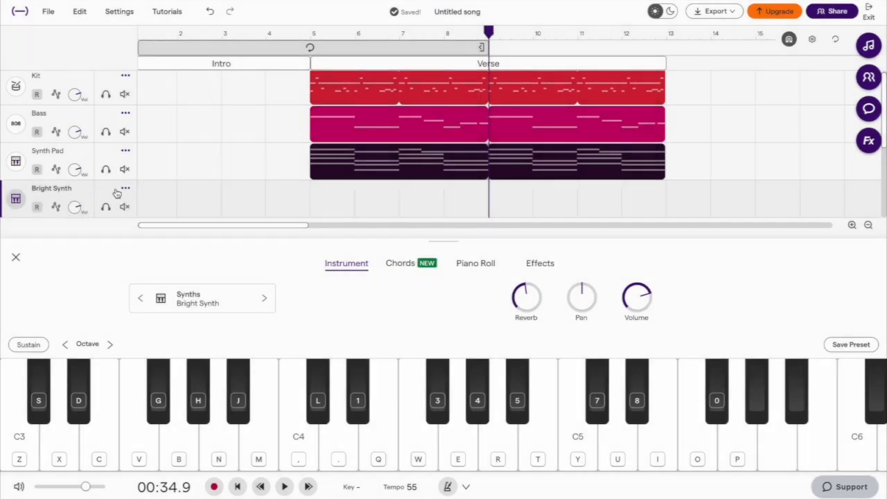
{"action": "left_click", "coordinate": [64, 190]}
{"action": "left_click", "coordinate": [65, 188]}
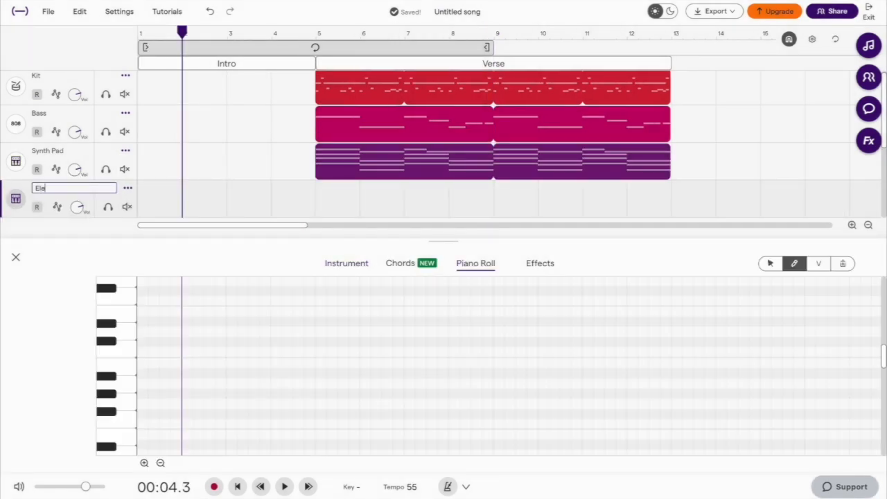
{"action": "type", "text": "Electric Piano"}
Step: Search the instrument presets for "caram" and load Caramel Stabs on the Electric Piano track
{"action": "left_click", "coordinate": [347, 262]}
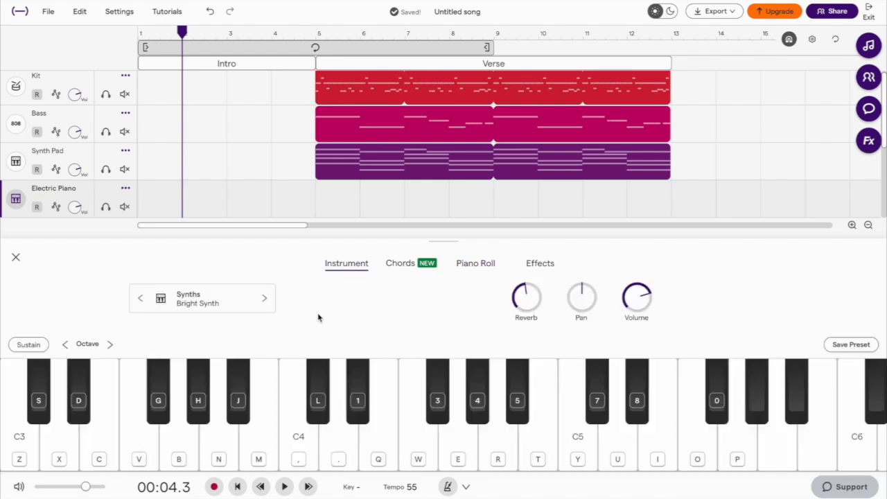
{"action": "left_click", "coordinate": [200, 303]}
{"action": "left_click", "coordinate": [537, 97]}
{"action": "type", "text": "cara"}
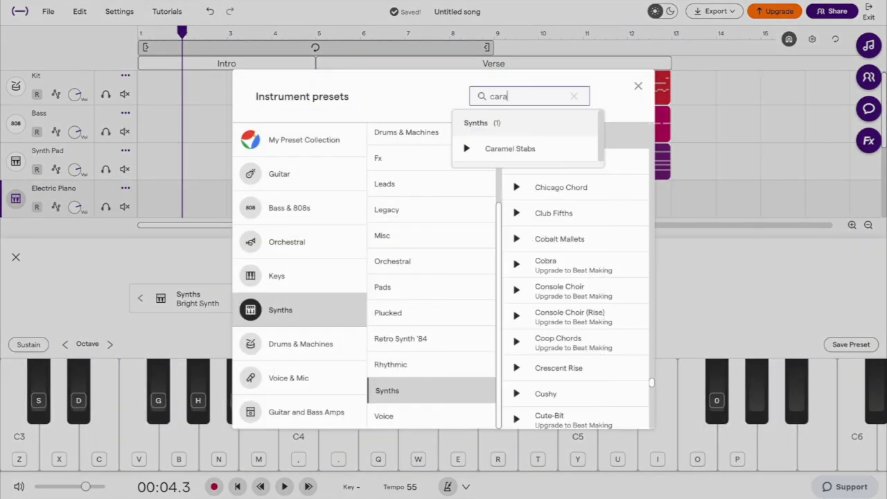
{"action": "type", "text": "m"}
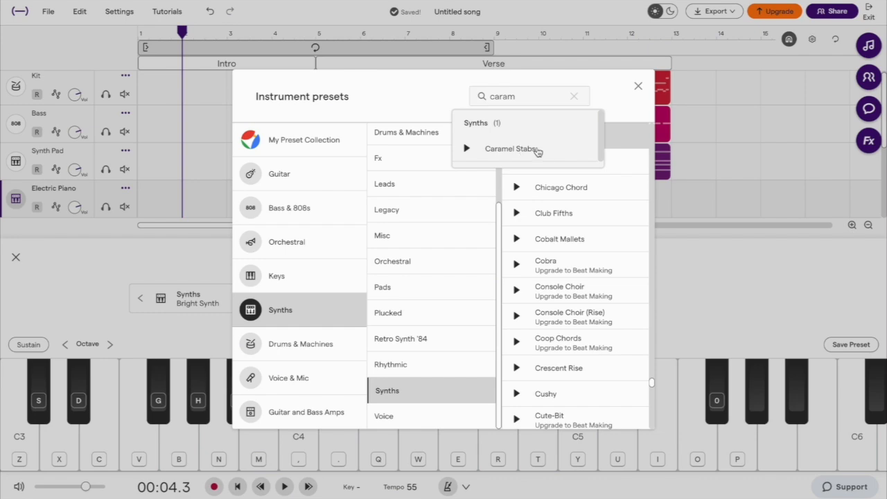
{"action": "left_click", "coordinate": [537, 151]}
{"action": "left_click", "coordinate": [638, 86]}
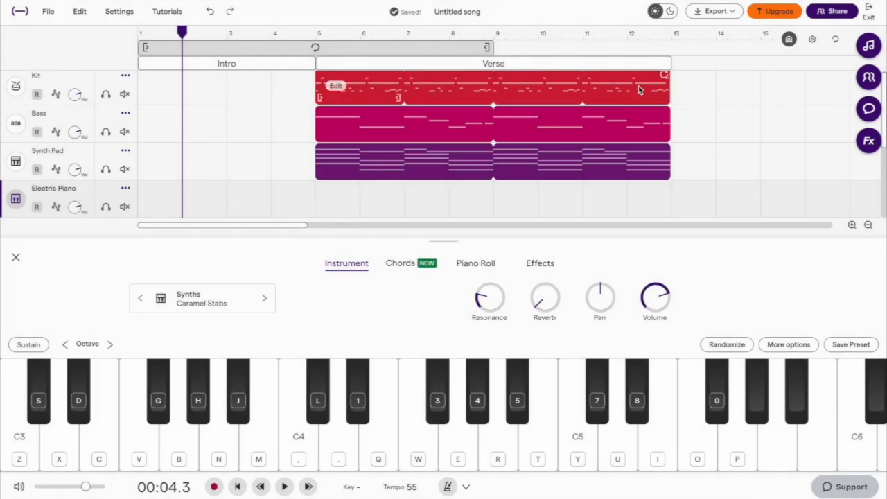
Step: In the Caramel Stabs advanced options, raise the oscillator Mix to maximum, the amp envelope Sustain to about halfway, and increase its Release
{"action": "left_click", "coordinate": [792, 344]}
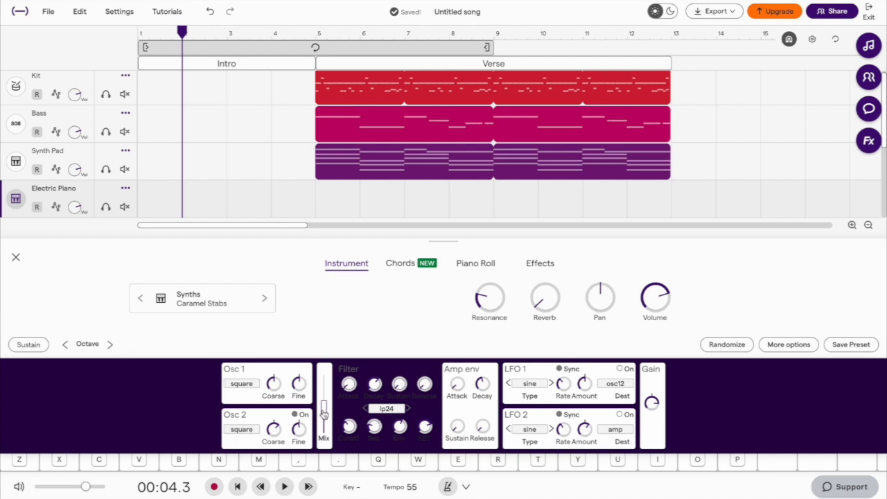
{"action": "left_click_drag", "start_coordinate": [324, 412], "coordinate": [323, 357]}
{"action": "left_click_drag", "start_coordinate": [453, 426], "coordinate": [467, 356]}
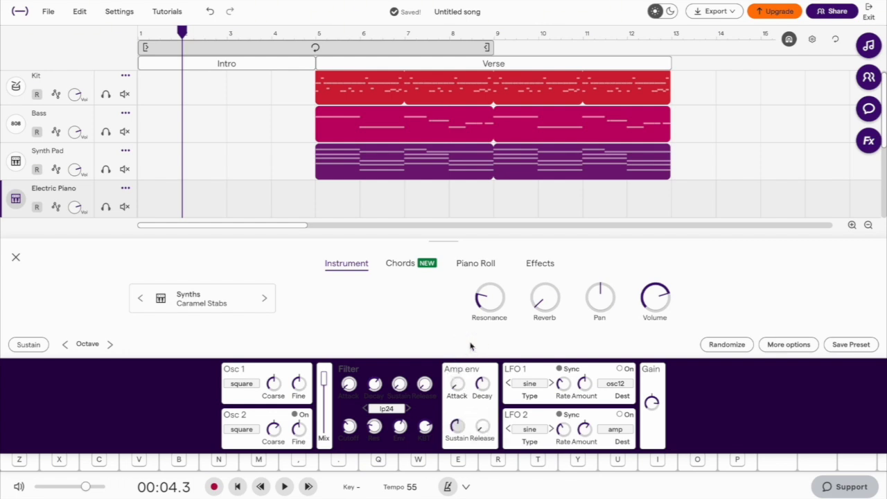
{"action": "left_click_drag", "start_coordinate": [481, 424], "coordinate": [525, 318]}
Step: Draw a half-bar chord of Gb2, Bb2, Db3 and F3 at the start of bar 1 on the Electric Piano track
{"action": "left_click", "coordinate": [482, 266]}
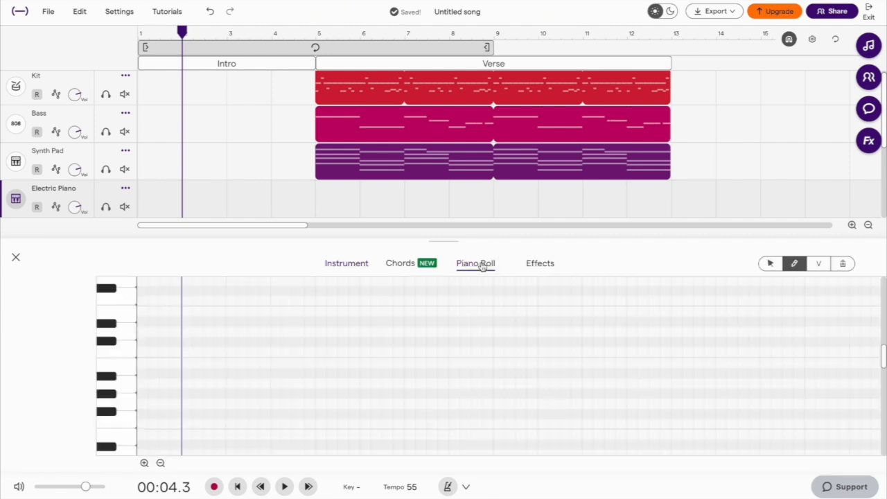
{"action": "left_click", "coordinate": [139, 423]}
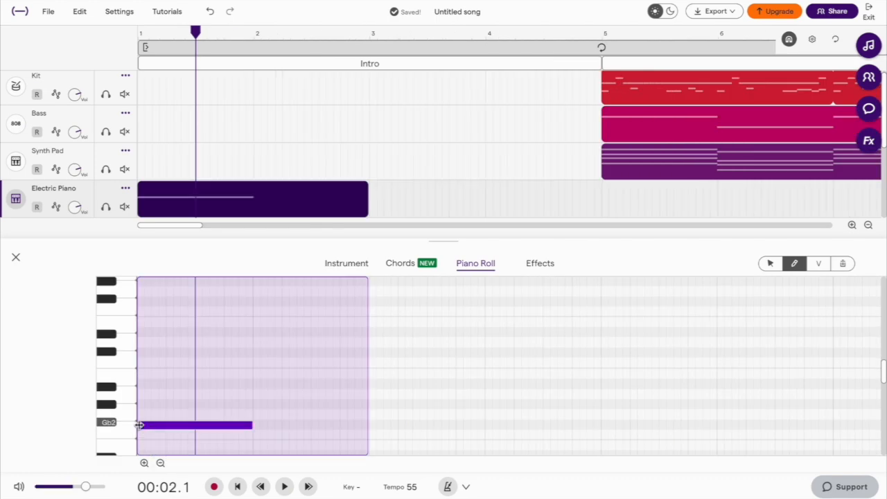
{"action": "left_click_drag", "start_coordinate": [249, 428], "coordinate": [192, 425]}
{"action": "left_click", "coordinate": [138, 387]}
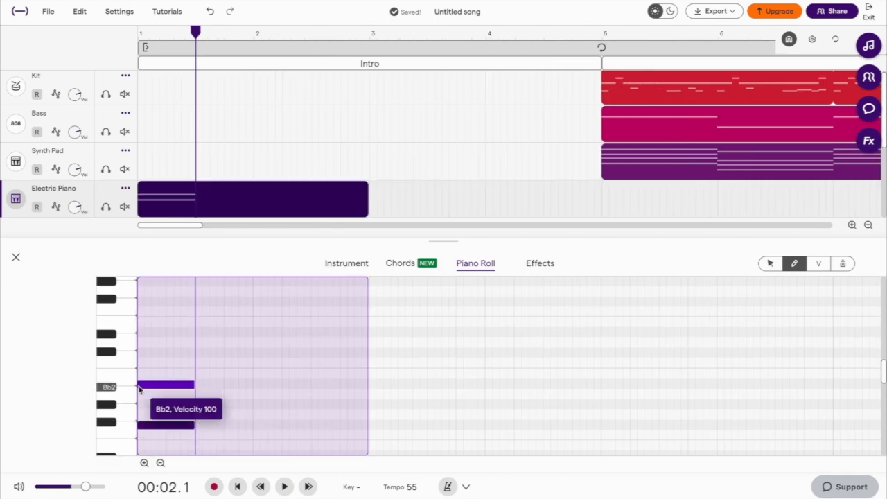
{"action": "left_click", "coordinate": [139, 352]}
{"action": "left_click", "coordinate": [139, 311]}
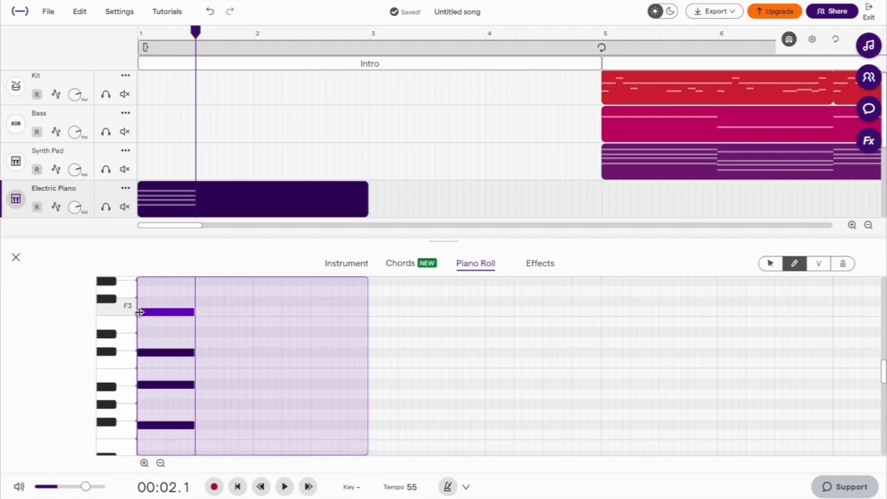
Step: Draw a chord of Eb3, Bb2, Gb2 and Eb2 in the second half of bar 1 on the Electric Piano track
{"action": "left_click", "coordinate": [198, 332]}
{"action": "left_click", "coordinate": [197, 384]}
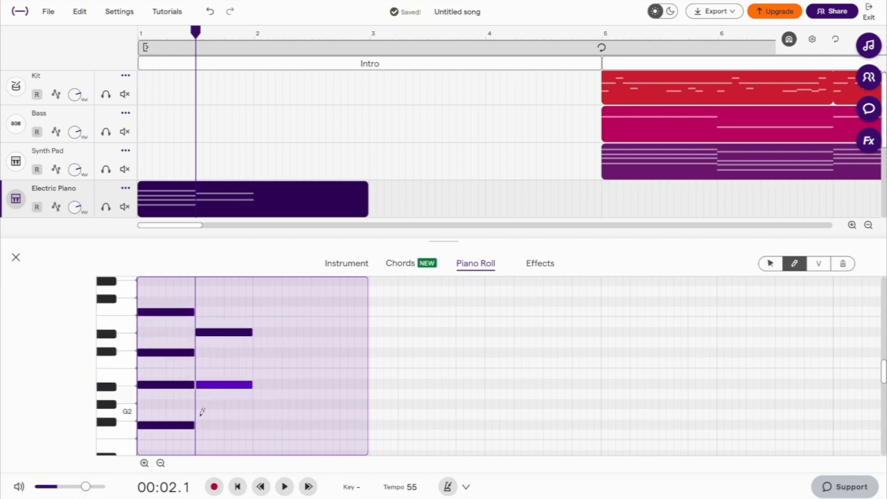
{"action": "left_click", "coordinate": [198, 425]}
{"action": "left_click", "coordinate": [197, 449]}
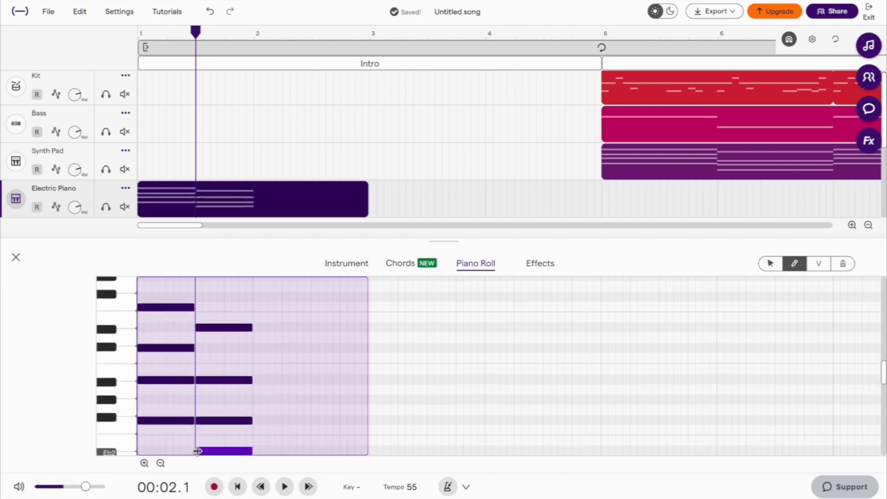
Step: Draw two half-bar Electric Piano chords in bar 2: Ab2, F2 and Db2, followed by Db2, F2, Ab2 and C3
{"action": "left_click", "coordinate": [256, 400]}
{"action": "left_click", "coordinate": [255, 430]}
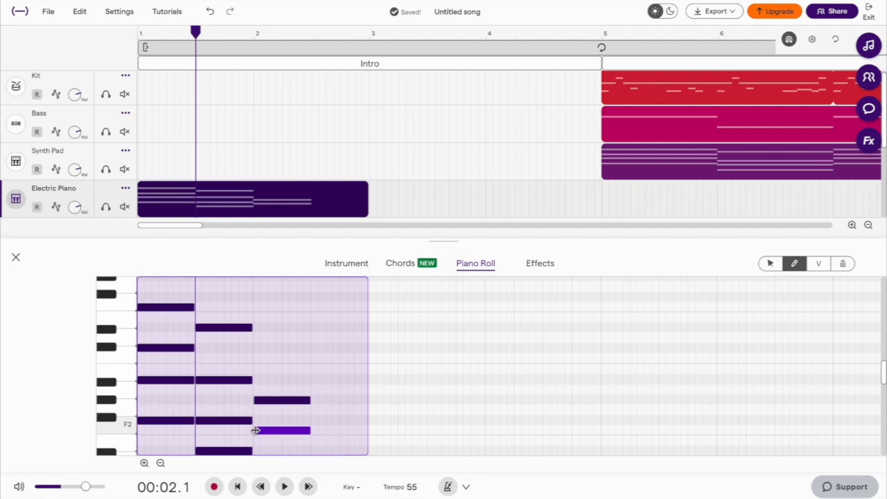
{"action": "left_click", "coordinate": [252, 448]}
{"action": "left_click", "coordinate": [312, 446]}
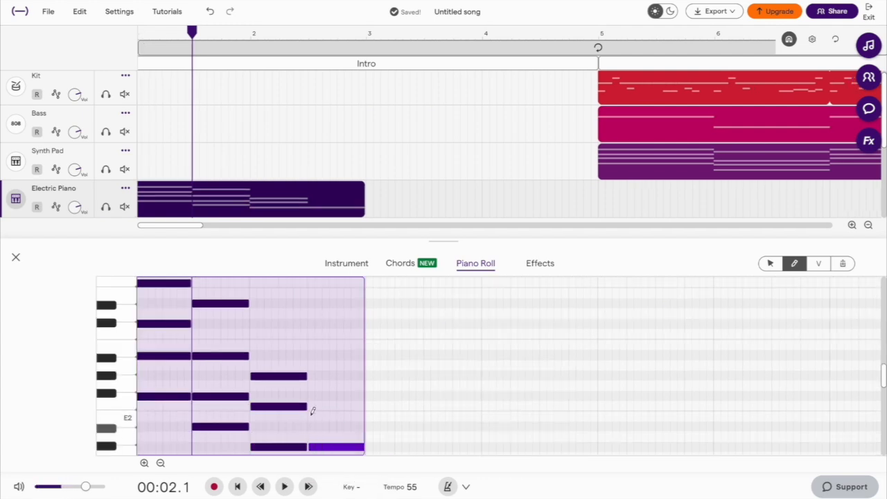
{"action": "left_click", "coordinate": [311, 406]}
{"action": "left_click", "coordinate": [309, 376]}
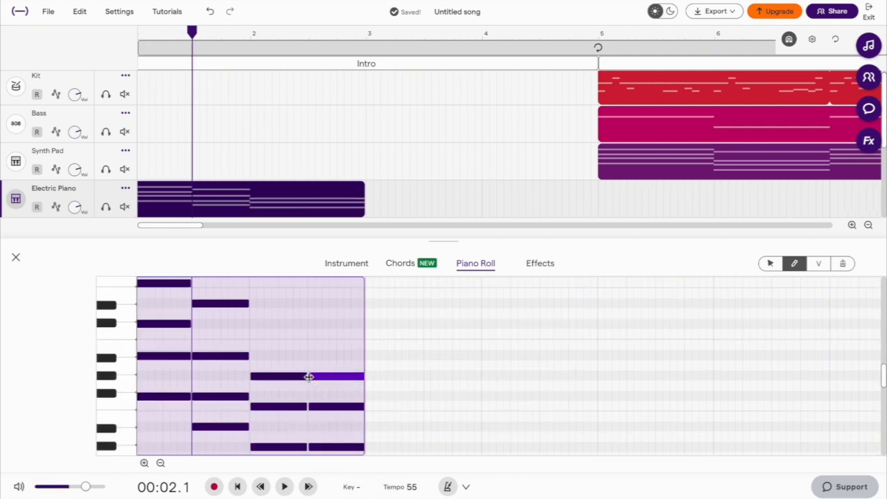
{"action": "left_click", "coordinate": [311, 335]}
Step: Copy the two-bar Electric Piano region and paste it at bar 3
{"action": "right_click", "coordinate": [242, 192]}
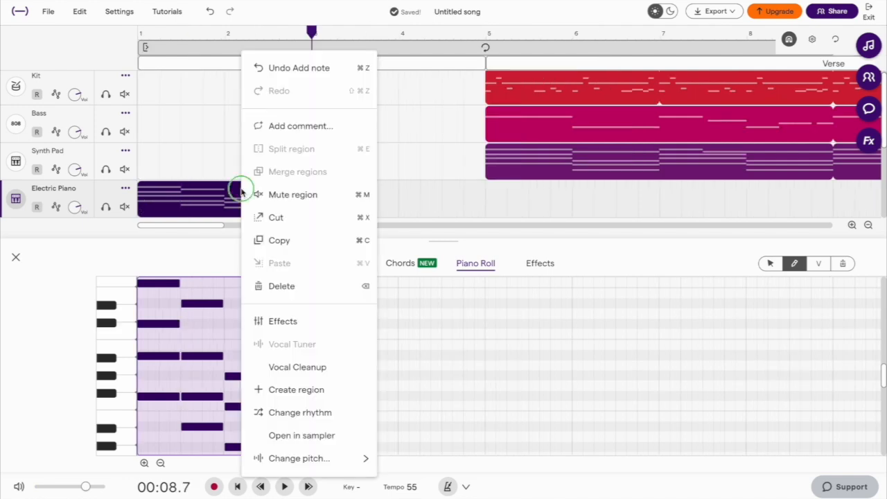
{"action": "left_click", "coordinate": [313, 240]}
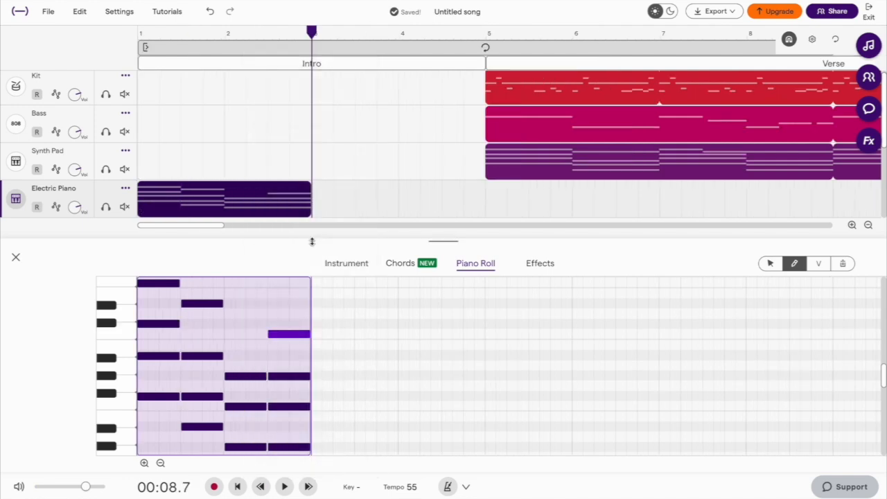
{"action": "right_click", "coordinate": [331, 199]}
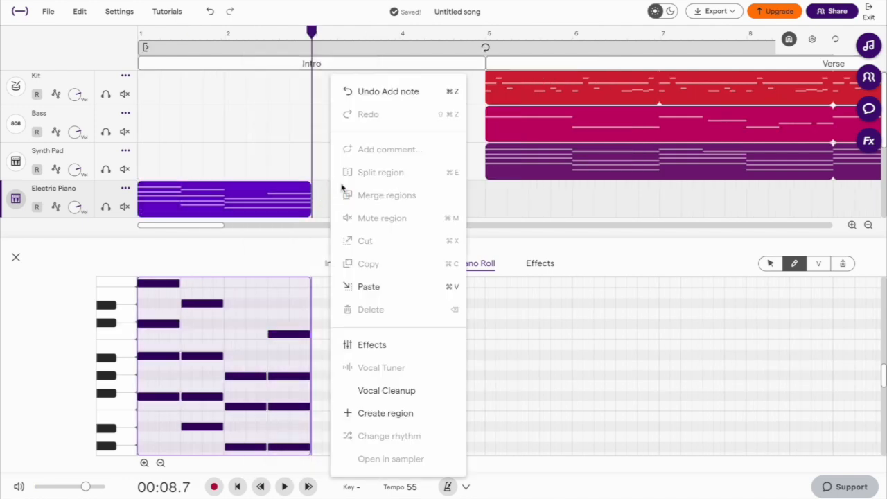
{"action": "left_click", "coordinate": [390, 287]}
Step: Split the pasted Electric Piano region halfway through bar 4 and delete its last half bar
{"action": "left_click", "coordinate": [442, 39]}
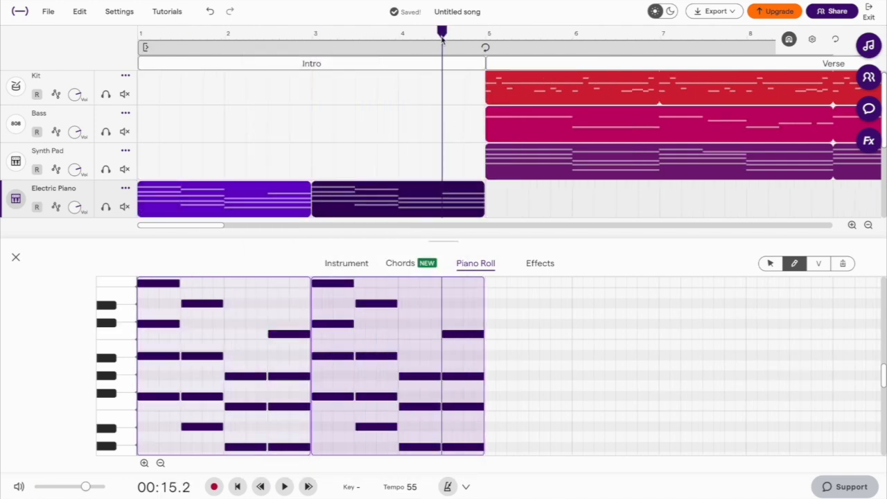
{"action": "right_click", "coordinate": [443, 193]}
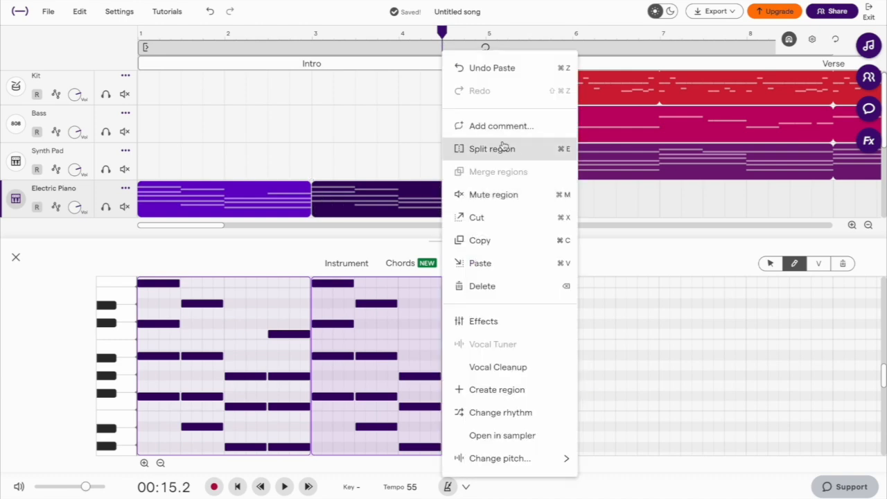
{"action": "left_click", "coordinate": [499, 146]}
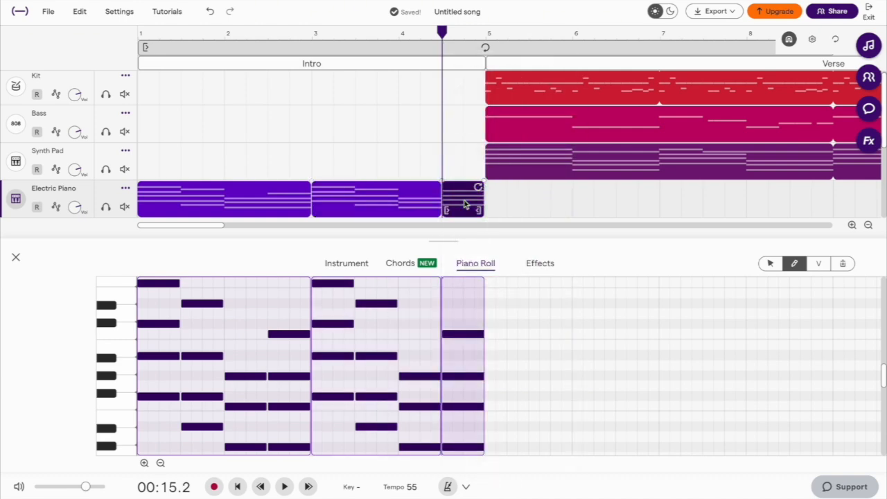
{"action": "key", "text": "Delete"}
Step: Play the song from the beginning through the Intro, and return the playhead to the start
{"action": "key", "text": "Home"}
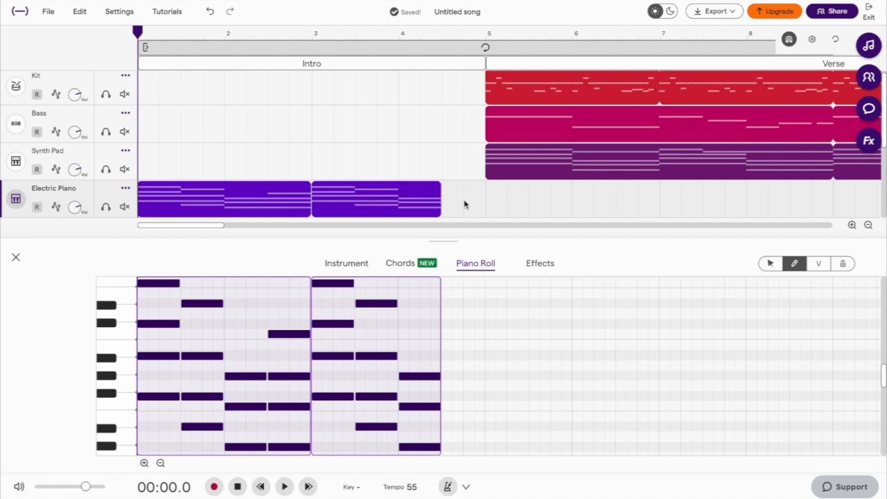
{"action": "left_click", "coordinate": [464, 203]}
{"action": "key", "text": "space"}
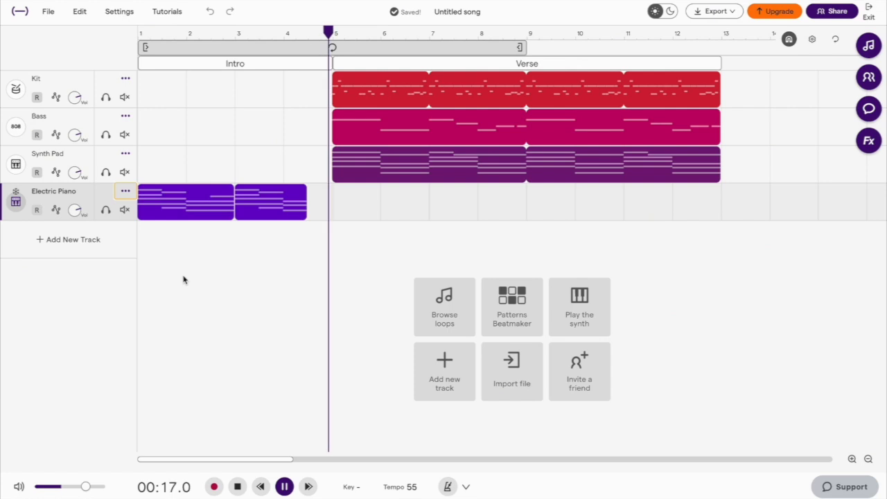
{"action": "key", "text": "space"}
{"action": "key", "text": "Return"}
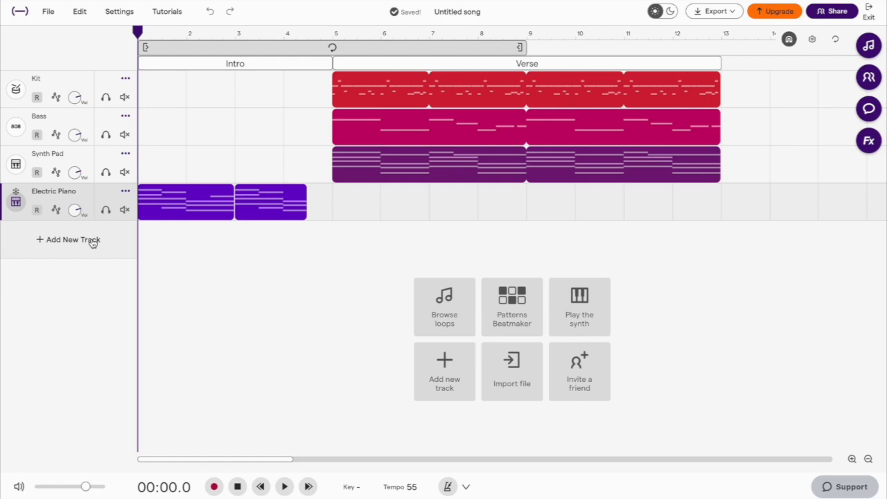
Step: Add the SFX - Life loop from the SFX category of the loop library on a new track below the Electric Piano
{"action": "left_click", "coordinate": [92, 241]}
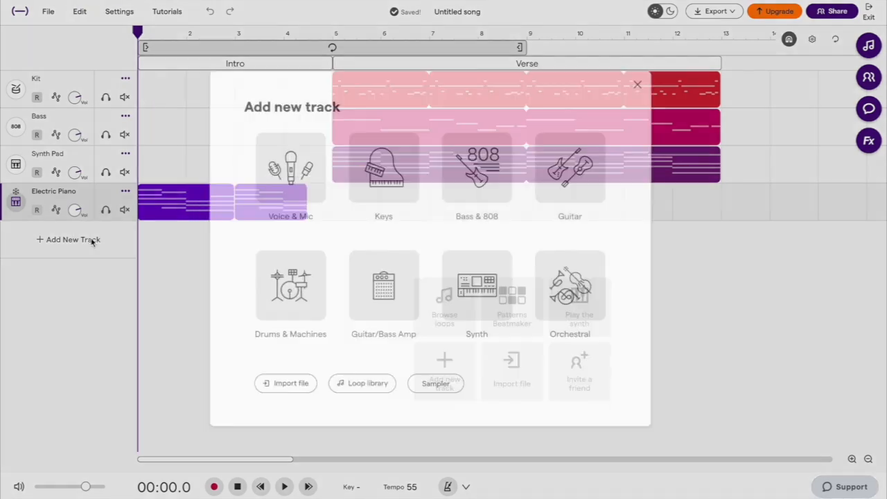
{"action": "left_click", "coordinate": [377, 389]}
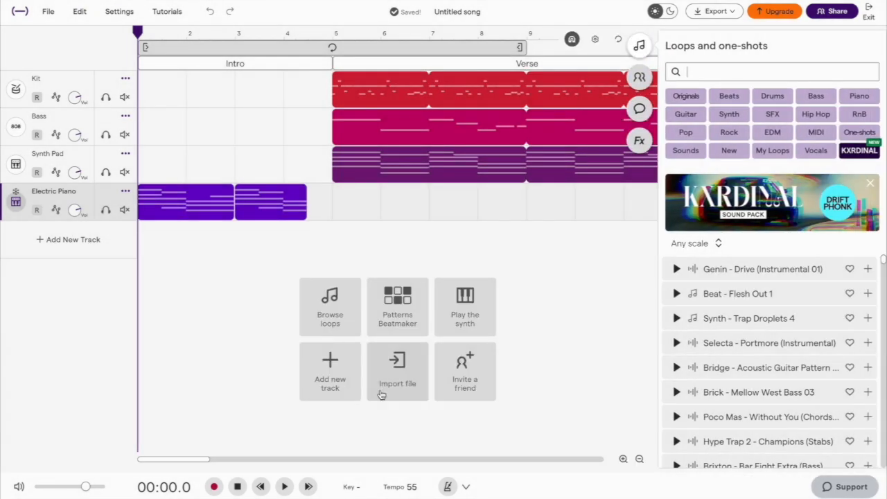
{"action": "left_click", "coordinate": [773, 115]}
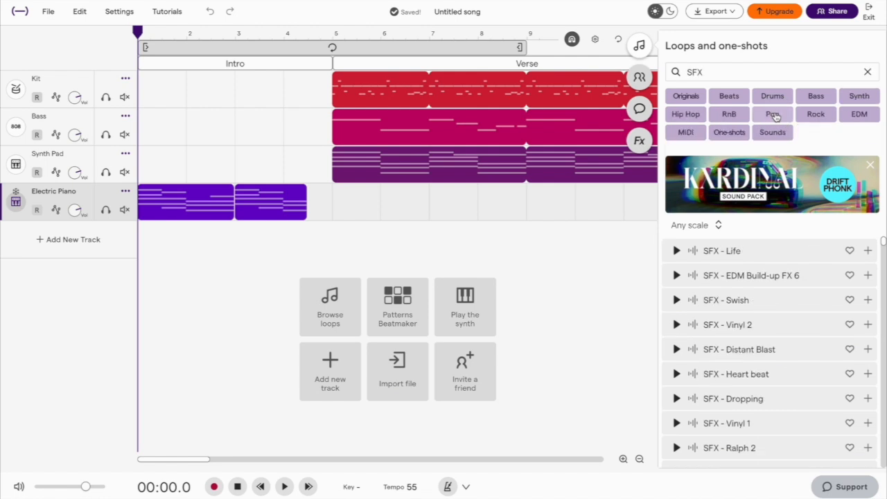
{"action": "left_click_drag", "start_coordinate": [750, 253], "coordinate": [301, 270]}
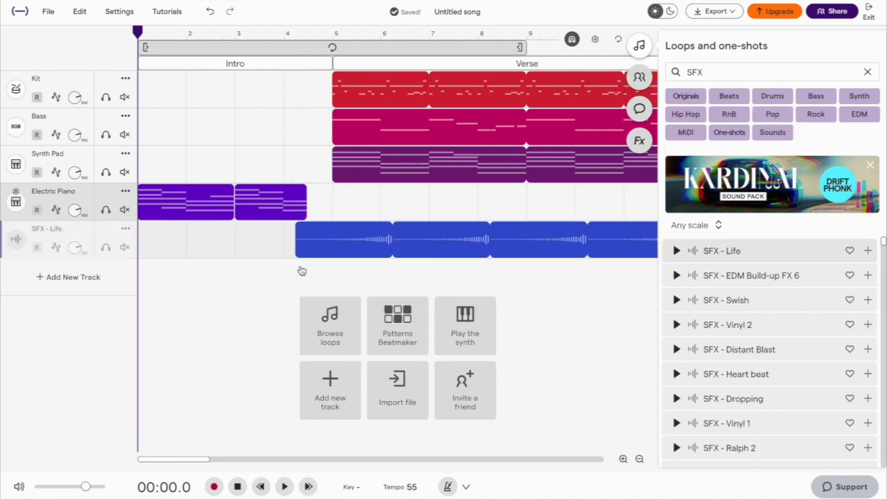
Step: Shorten the SFX - Life region to a single repetition and move it so it ends at the start of bar 5
{"action": "left_click_drag", "start_coordinate": [455, 240], "coordinate": [280, 242]}
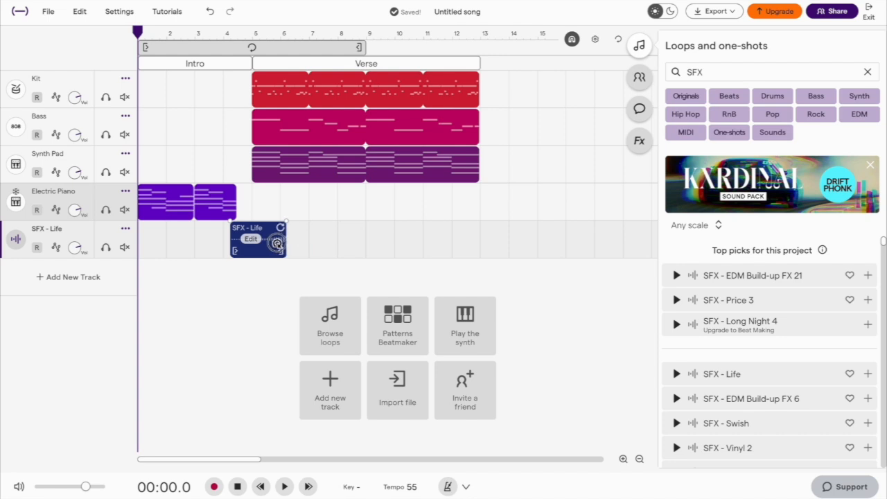
{"action": "scroll", "coordinate": [240, 209], "scroll_direction": "up", "scroll_amount": 5}
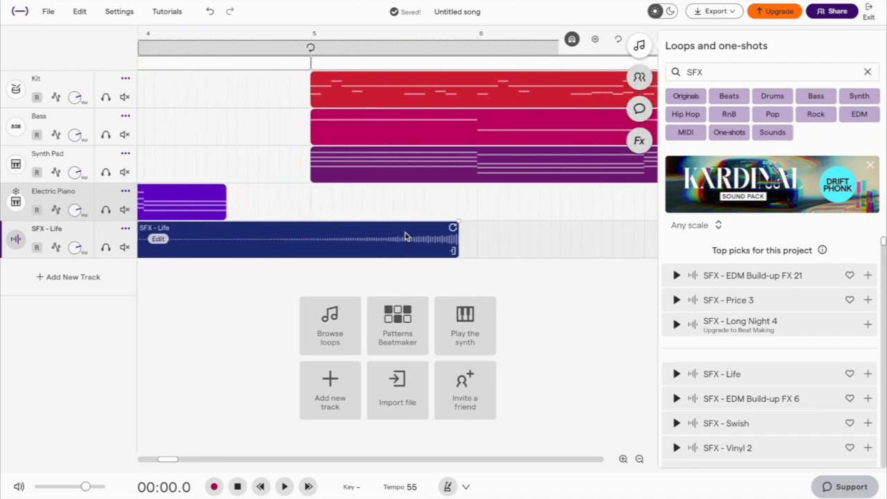
{"action": "left_click_drag", "start_coordinate": [405, 237], "coordinate": [263, 240]}
Step: Split the SFX - Life region at 00:16.9, just before bar 5, and delete the longer part before the split
{"action": "left_click", "coordinate": [320, 39]}
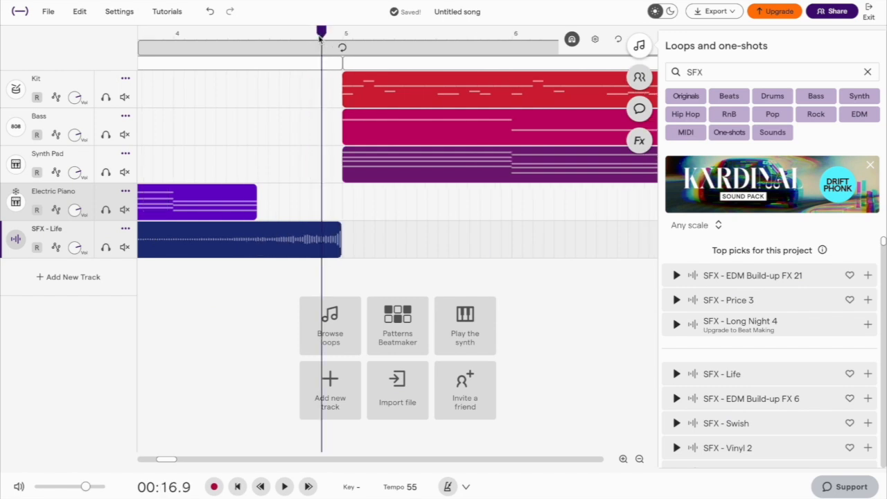
{"action": "right_click", "coordinate": [310, 240]}
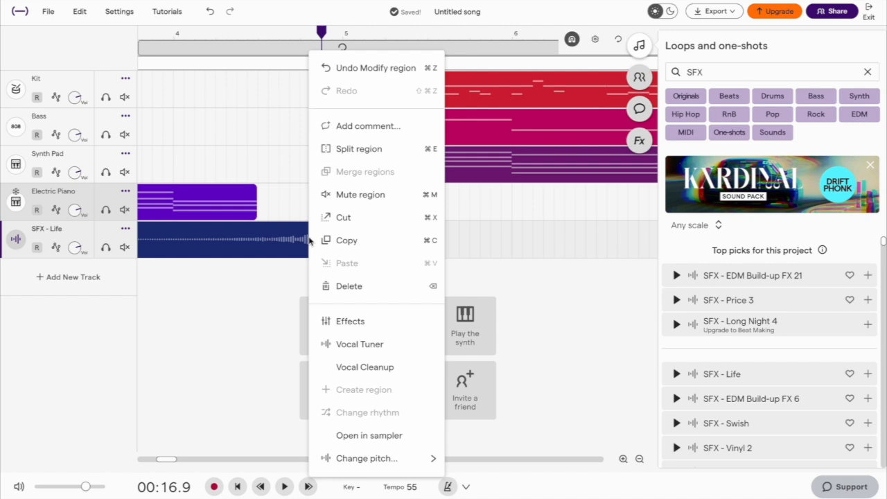
{"action": "left_click", "coordinate": [367, 151]}
{"action": "left_click", "coordinate": [287, 240]}
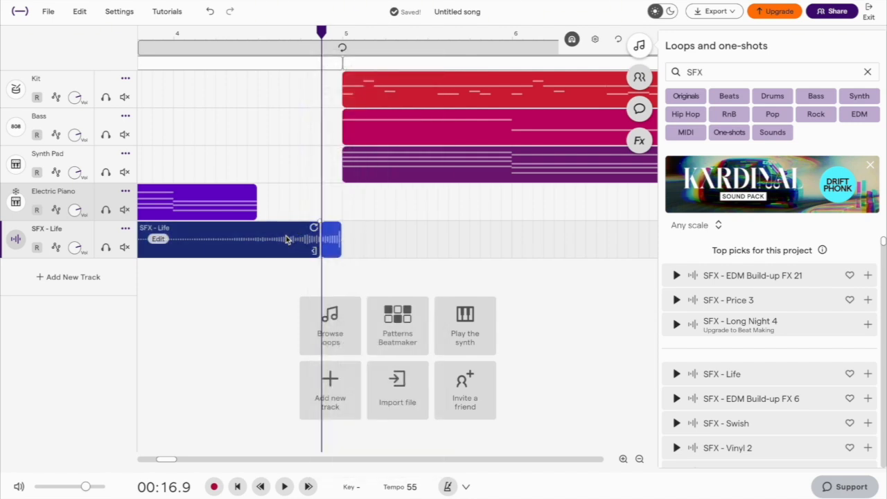
{"action": "key", "text": "Delete"}
Step: Apply a fade-in to the remaining SFX - Life fragment before bar 5 and play it back
{"action": "scroll", "coordinate": [322, 237], "scroll_direction": "up", "scroll_amount": 4}
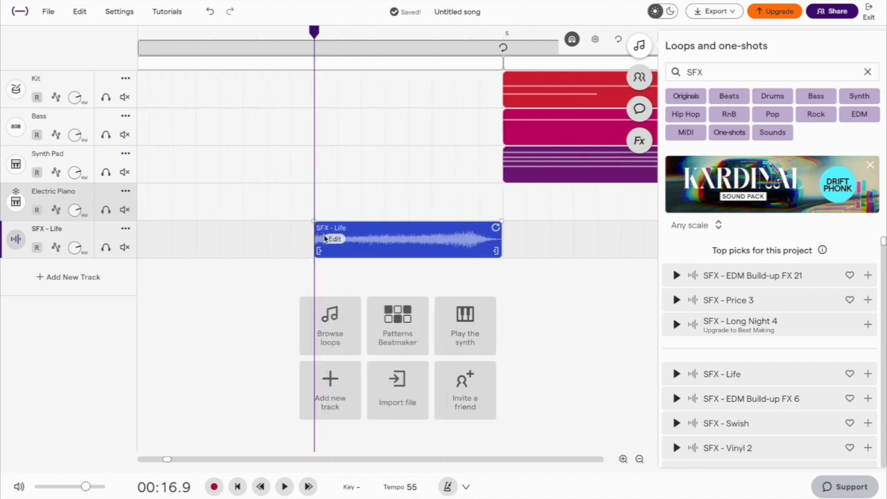
{"action": "left_click", "coordinate": [338, 243]}
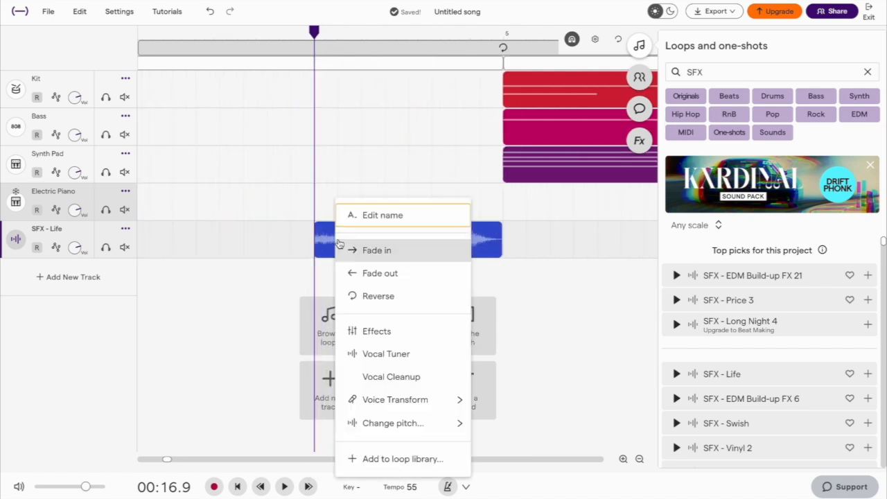
{"action": "left_click", "coordinate": [385, 251]}
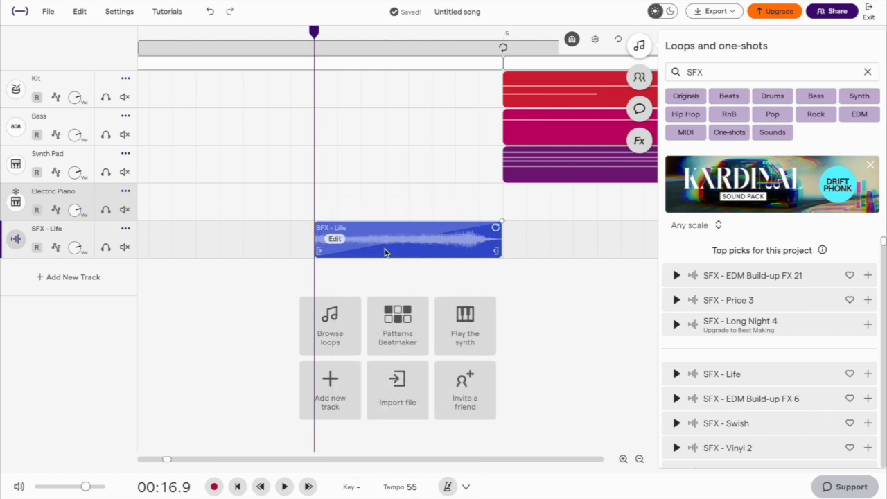
{"action": "key", "text": "space"}
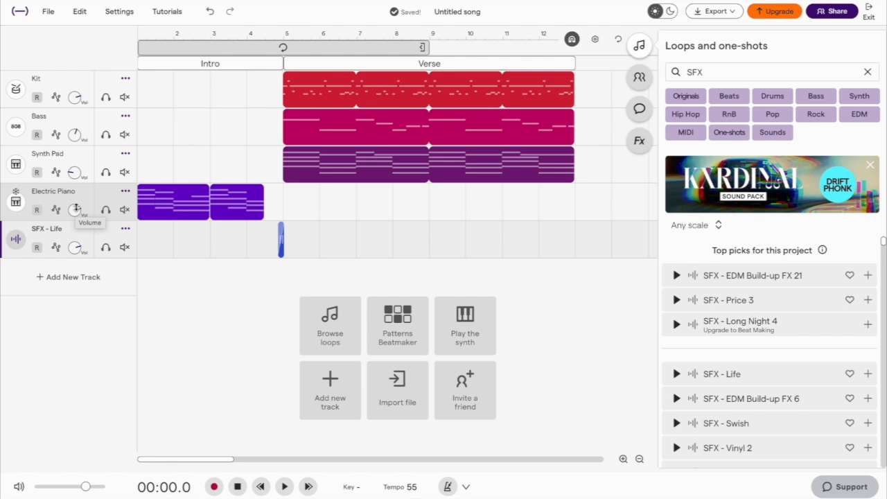
Step: Lower the volumes of the Electric Piano and SFX - Life tracks, and play the song through the end of the Verse
{"action": "left_click_drag", "start_coordinate": [76, 208], "coordinate": [81, 268]}
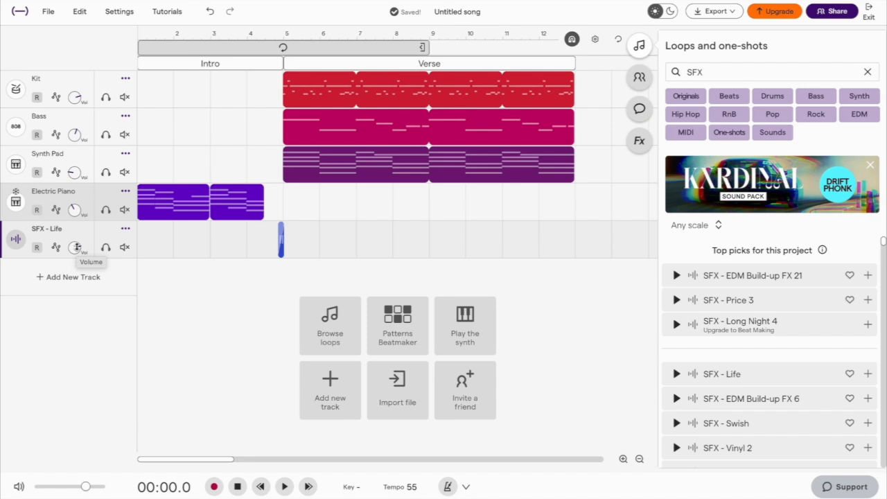
{"action": "left_click_drag", "start_coordinate": [76, 247], "coordinate": [90, 312]}
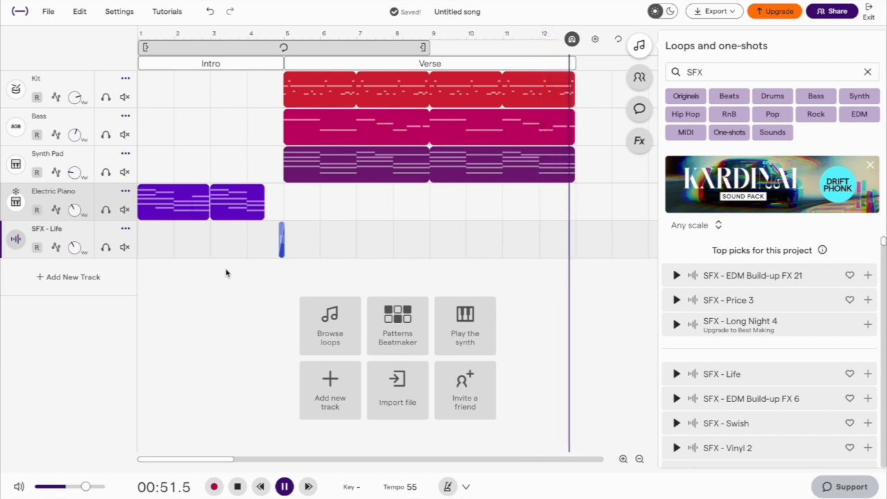
{"action": "key", "text": "space"}
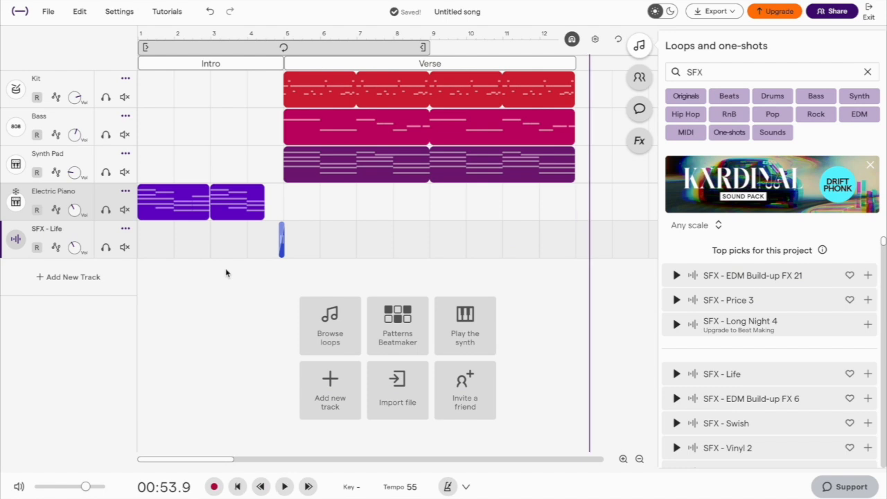